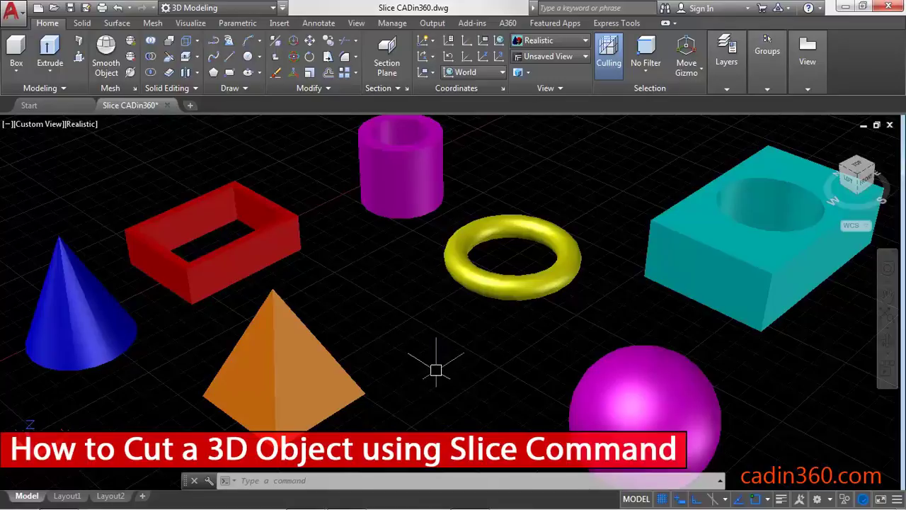
Zoom and pan so the red frame and purple tube fill the viewport
scroll(129, 240, "up", 4)
middle_click_drag(216, 248, 438, 412)
middle_click_drag(221, 228, 224, 207)
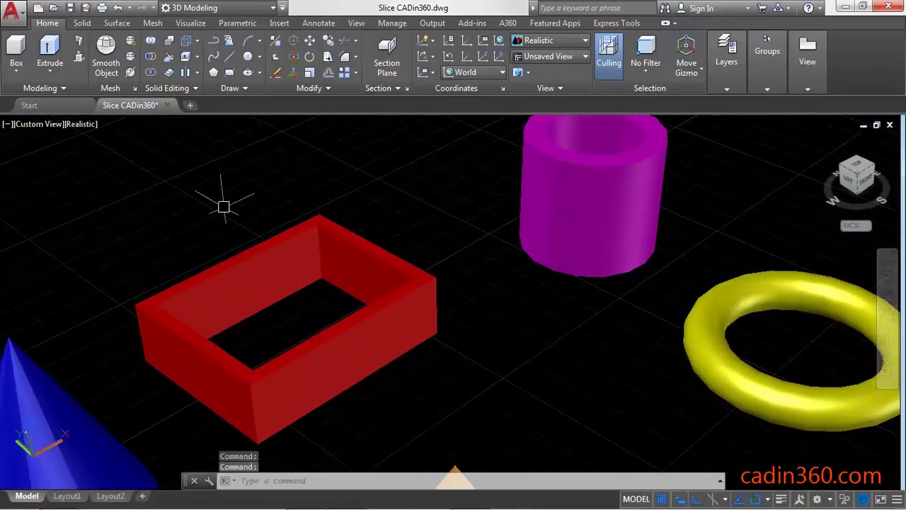
Slice the red frame with a vertical plane from its near to far side, keeping both halves
left_click(169, 58)
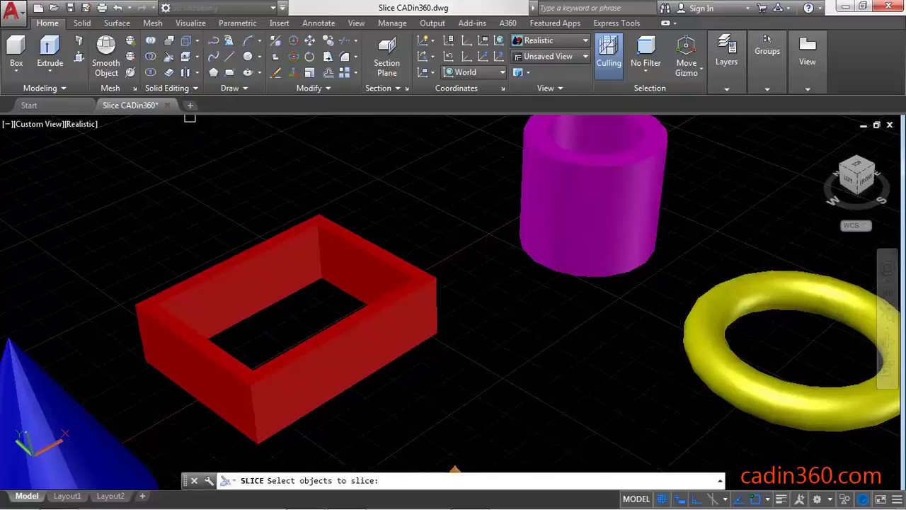
left_click(222, 372)
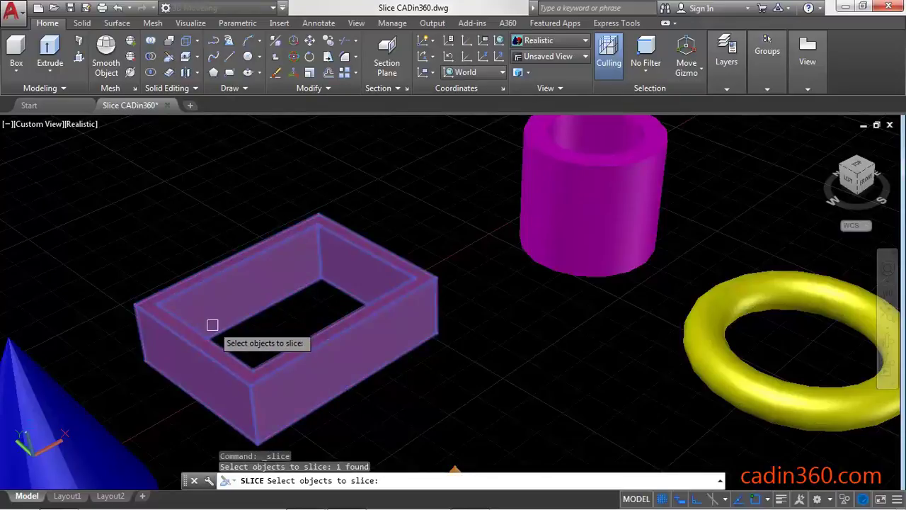
key("Return")
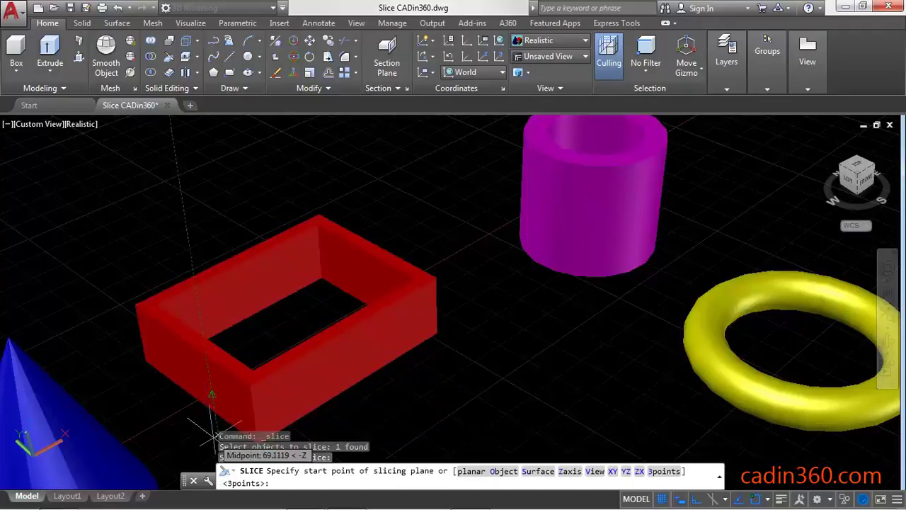
left_click(199, 402)
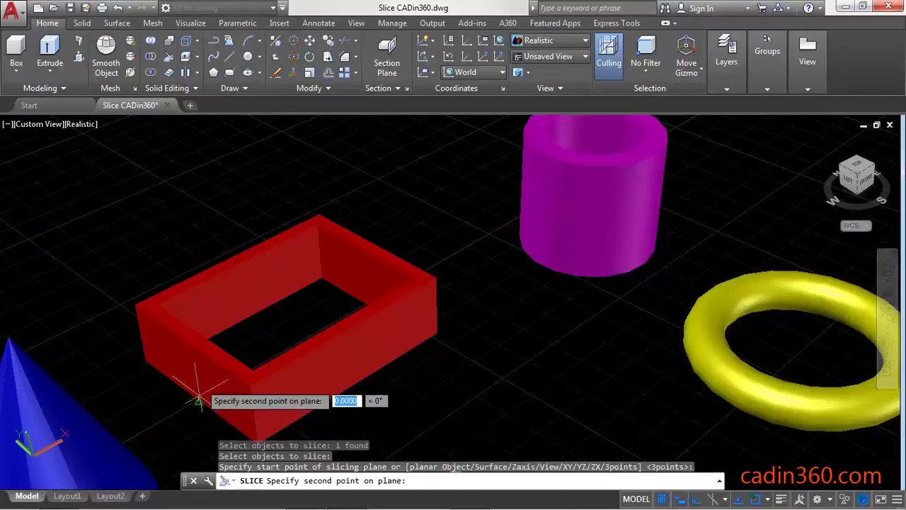
left_click(189, 344)
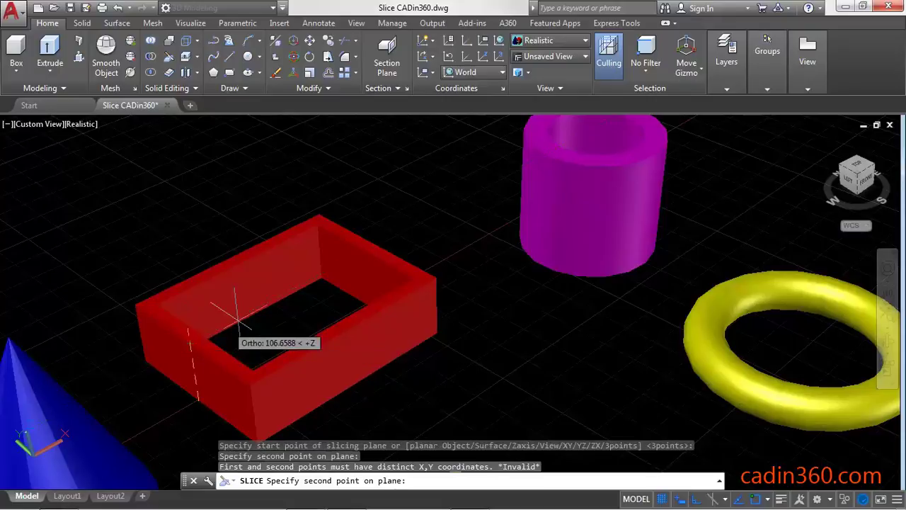
left_click(374, 245)
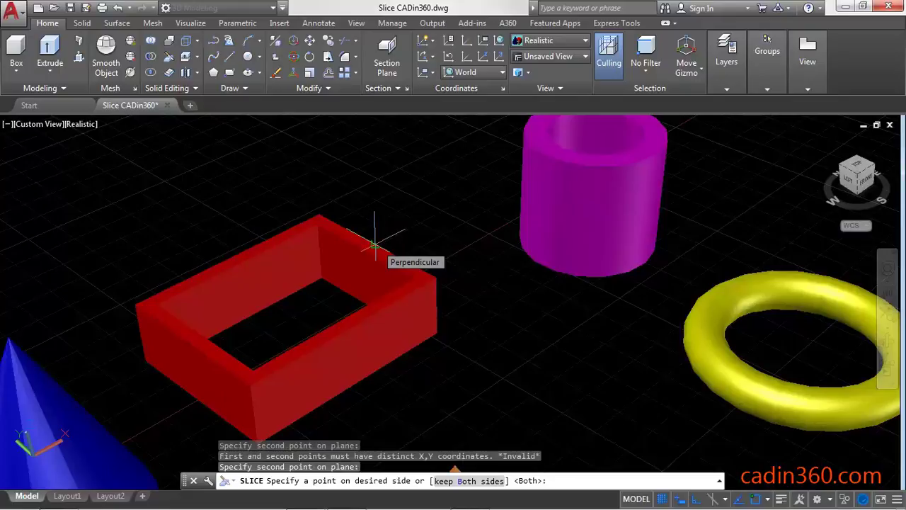
key("Return")
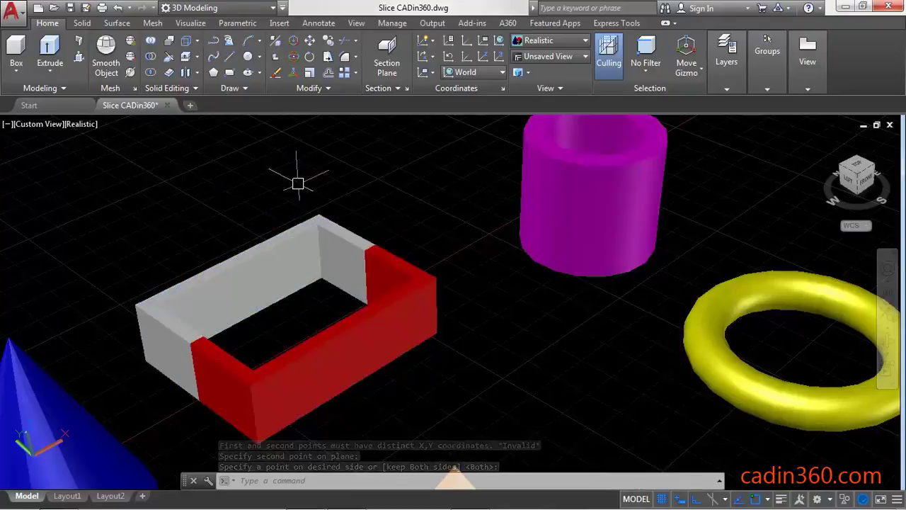
Move the grey U-shaped frame half up and to the left, away from the red half
type("M")
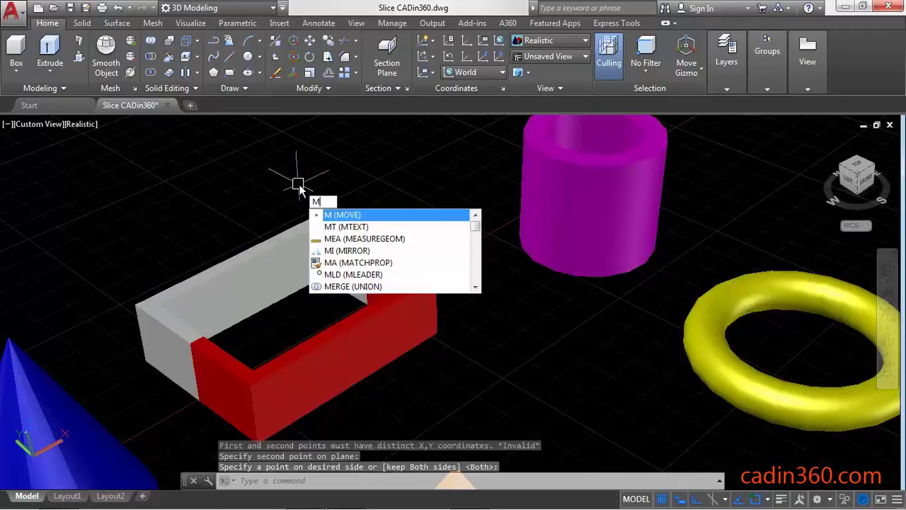
key("Return")
left_click(265, 241)
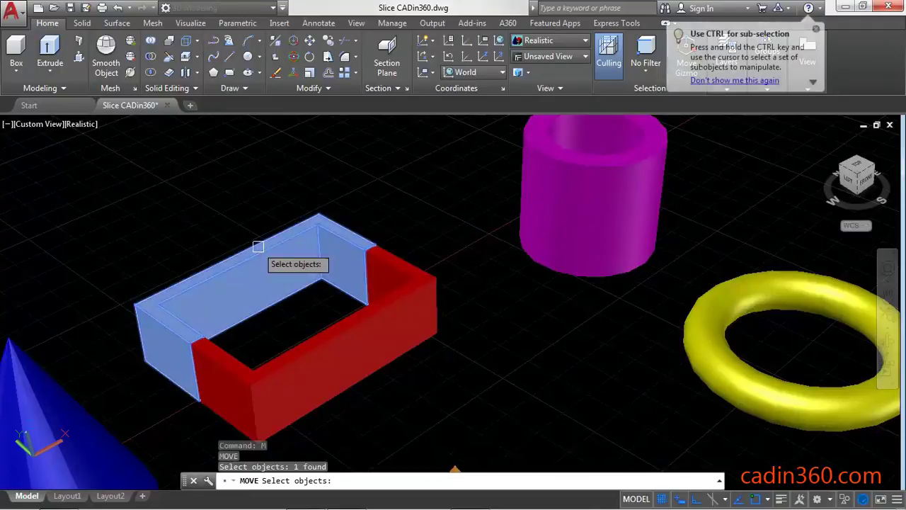
key("Return")
left_click(228, 203)
left_click(192, 162)
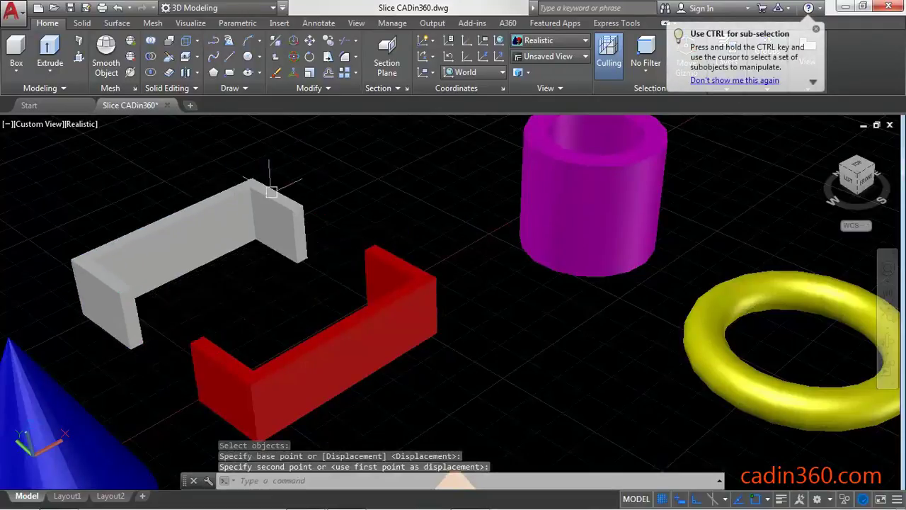
middle_click_drag(461, 237, 401, 265)
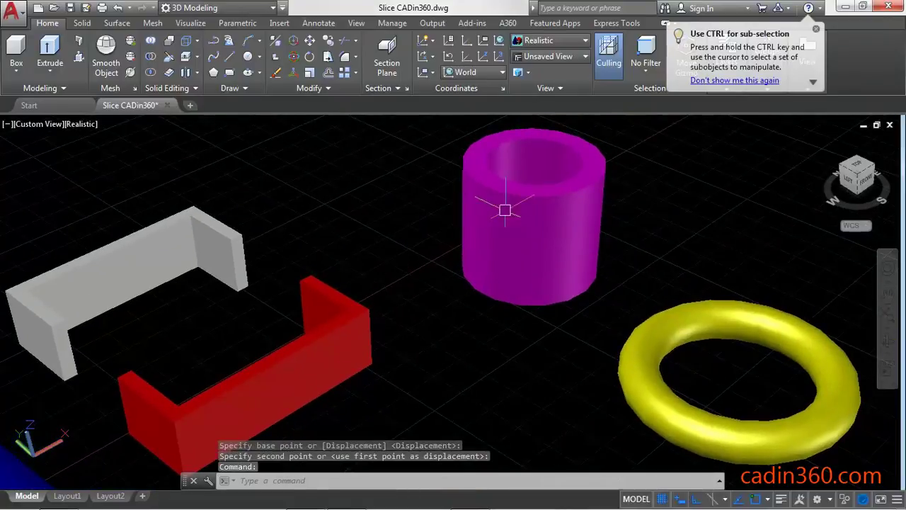
Slice the purple tube vertically from its base to its rim, keeping both halves
left_click(168, 64)
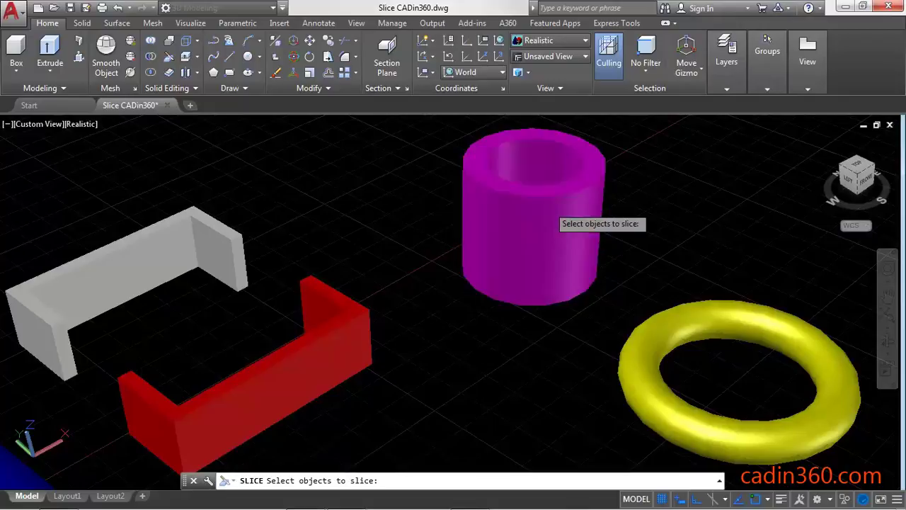
left_click(548, 206)
key("Return")
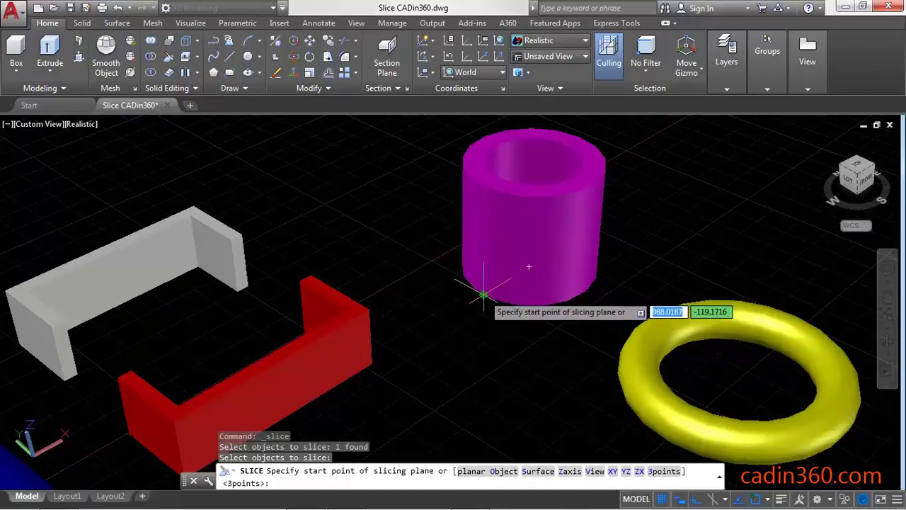
left_click(481, 295)
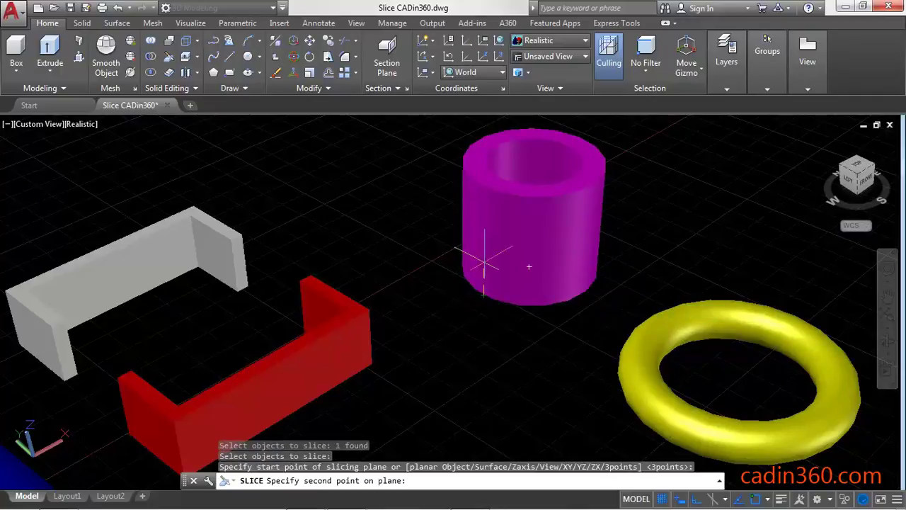
left_click(486, 187)
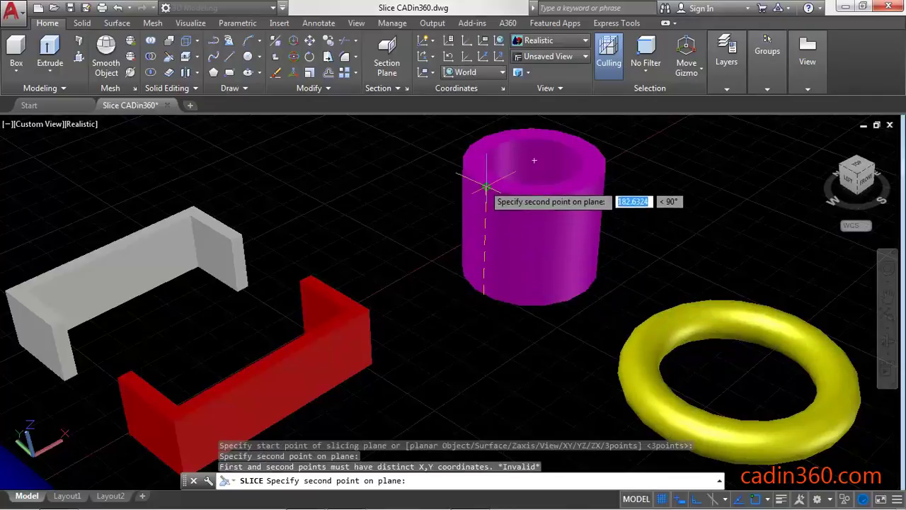
left_click(579, 135)
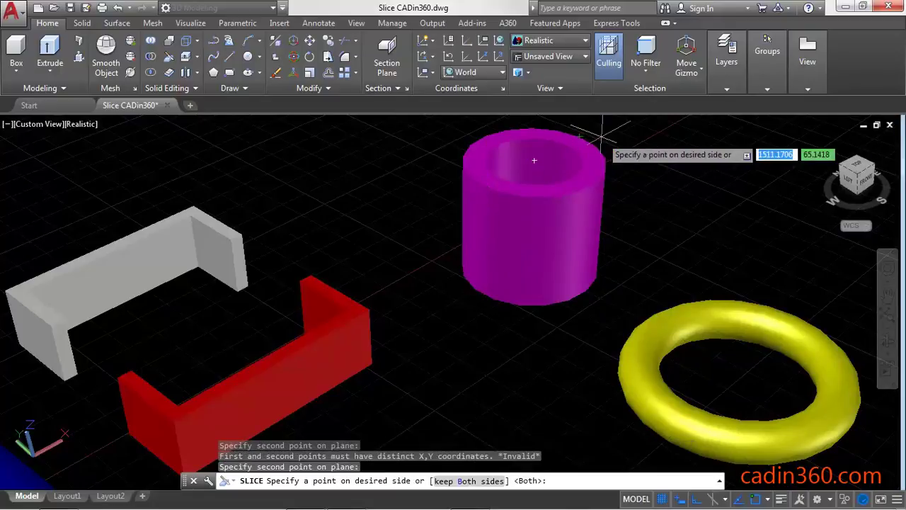
left_click(600, 135)
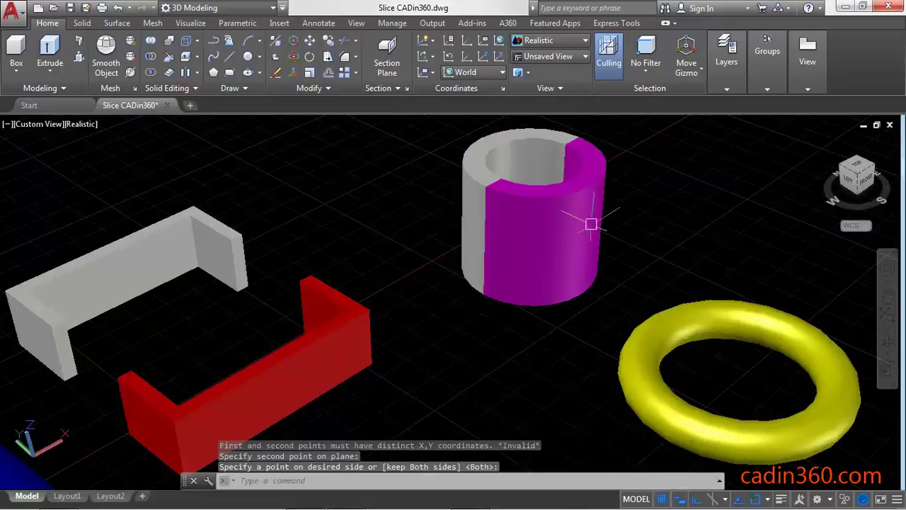
Move the grey tube half away from the purple half
type("m")
key("Return")
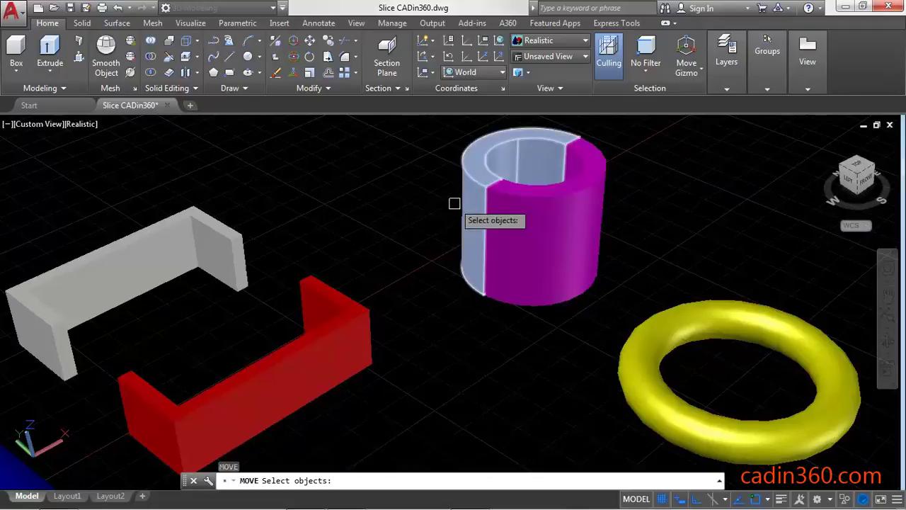
left_click(466, 198)
key("Return")
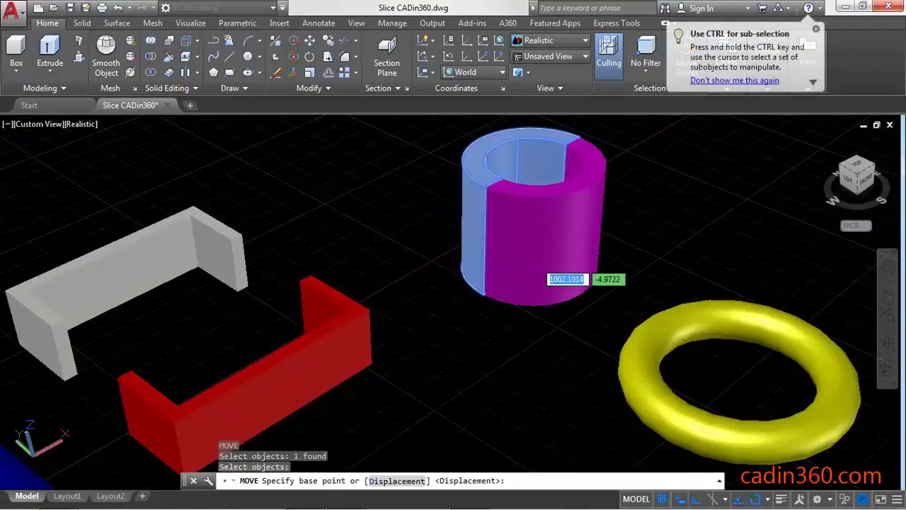
left_click(429, 257)
left_click(422, 274)
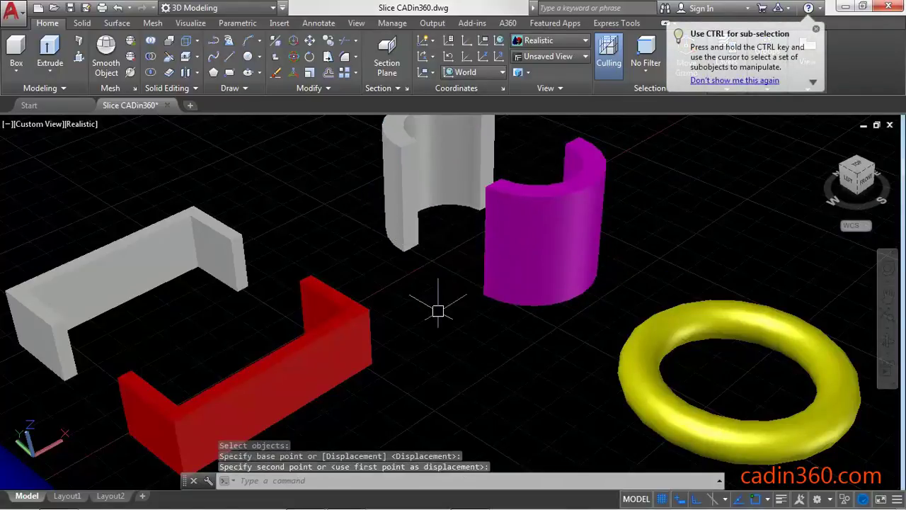
middle_click_drag(438, 311, 461, 323)
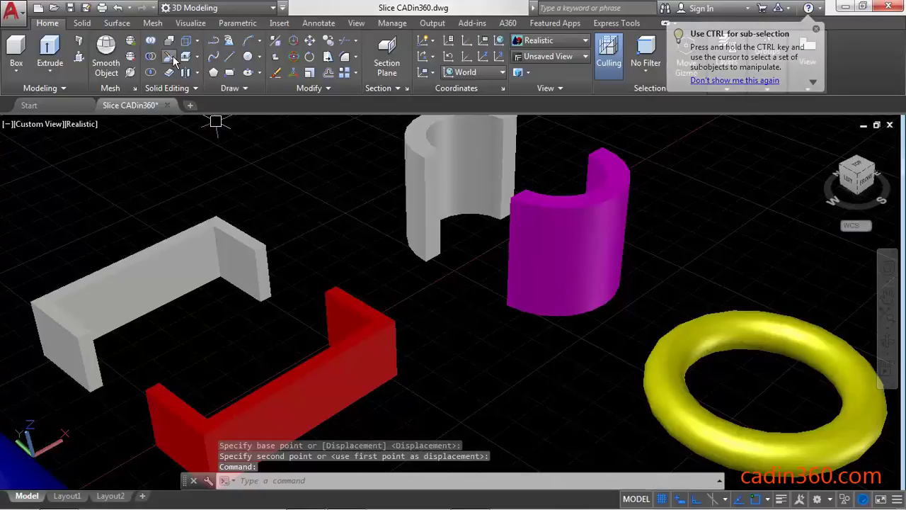
Slice the yellow torus with a plane through its centre and a second point, keeping both sides
left_click(187, 73)
scroll(453, 333, "down", 1)
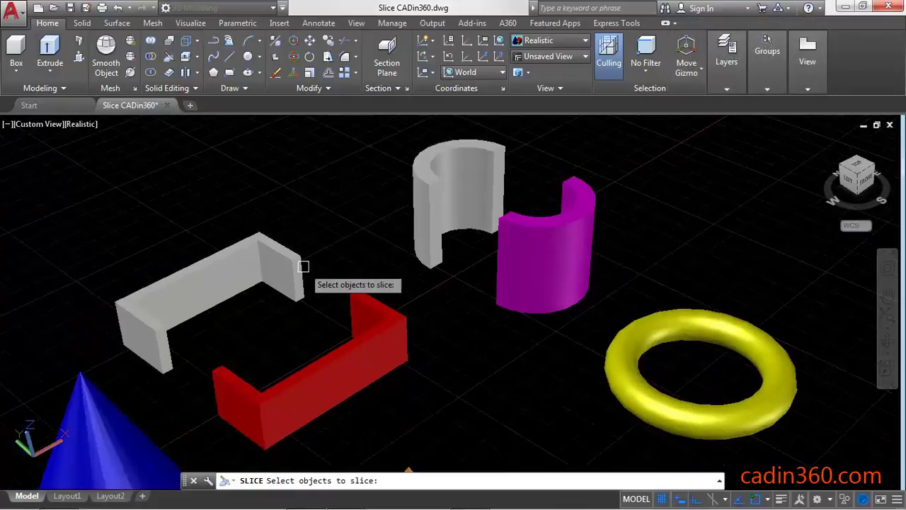
middle_click_drag(770, 442, 657, 370)
scroll(631, 361, "up", 3)
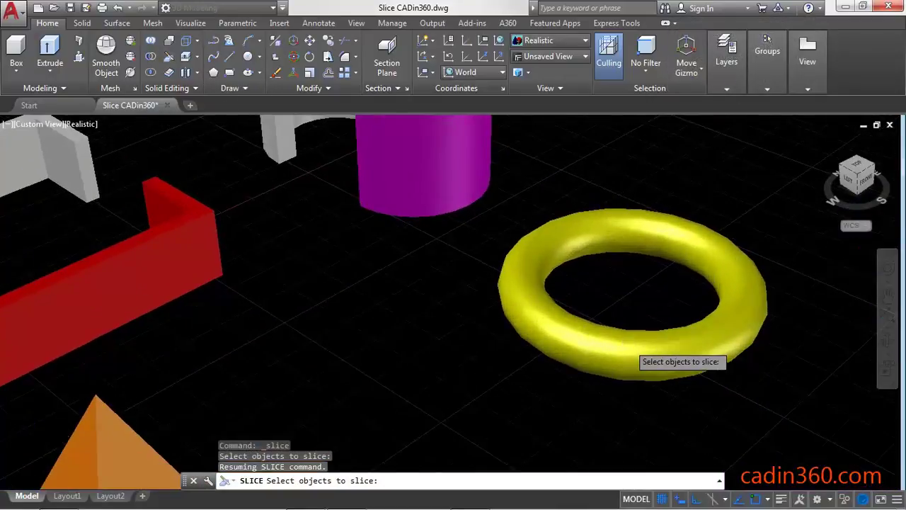
middle_click_drag(631, 398, 501, 384)
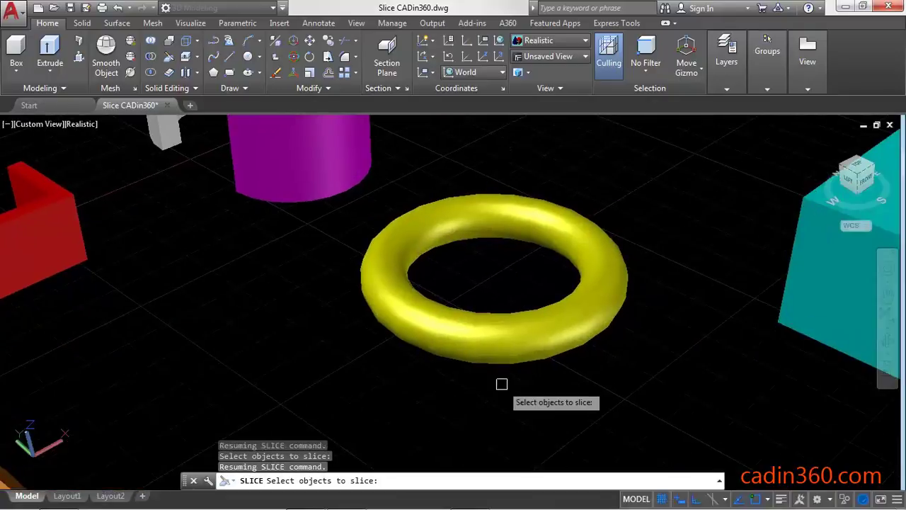
left_click(494, 330)
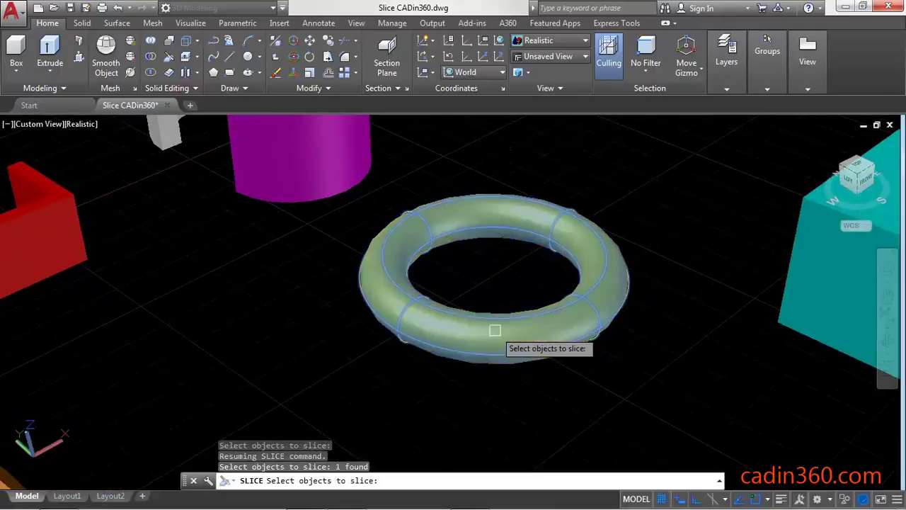
key("Return")
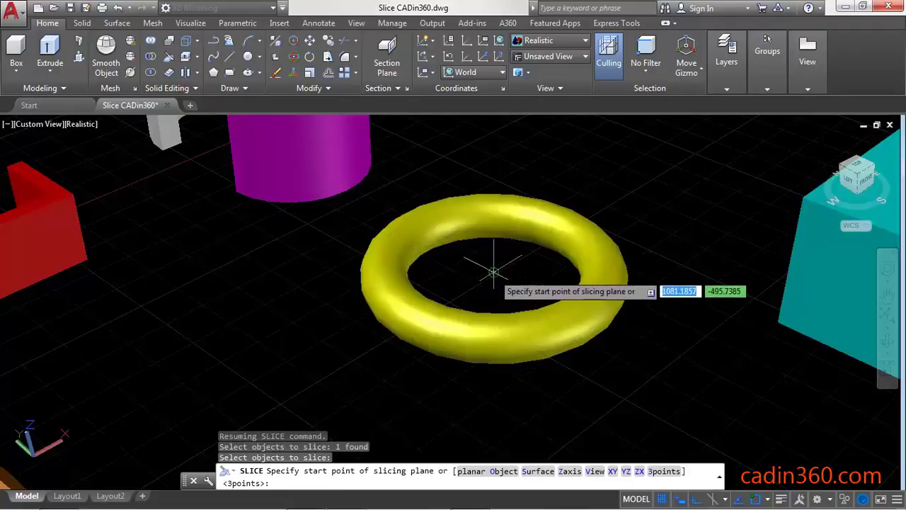
left_click(493, 271)
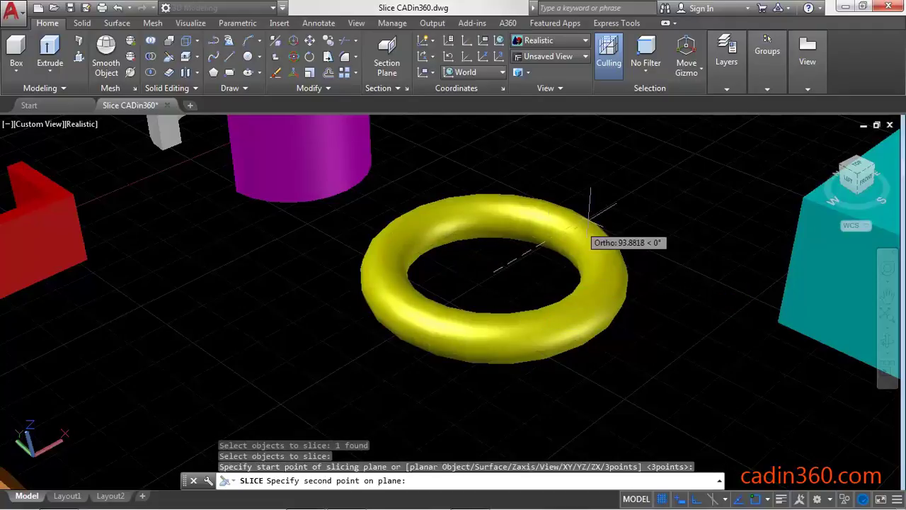
left_click(655, 172)
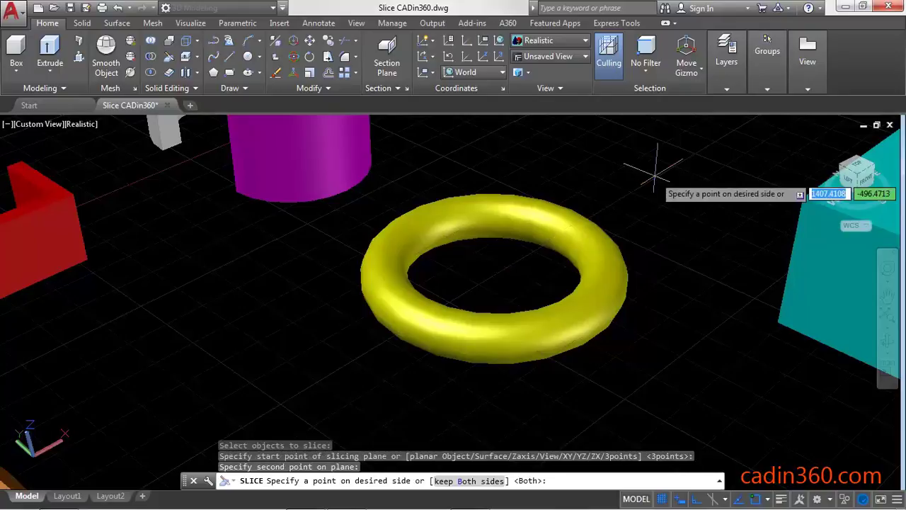
key("Return")
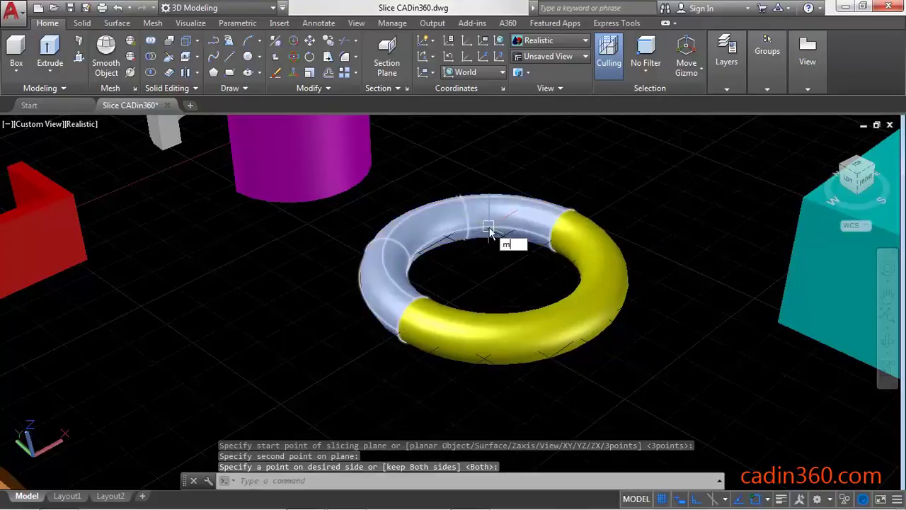
Move the yellow torus half away from the grey half, leaving two C-shaped pieces
type("m")
key("Return")
left_click(552, 314)
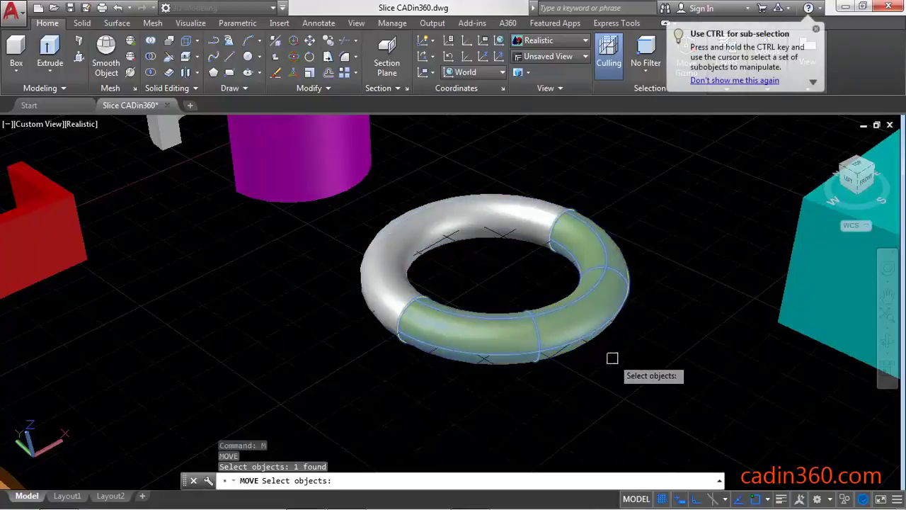
key("Return")
left_click(656, 206)
left_click(691, 254)
scroll(471, 269, "down", 3)
middle_click_drag(418, 381, 318, 396)
left_click(181, 163)
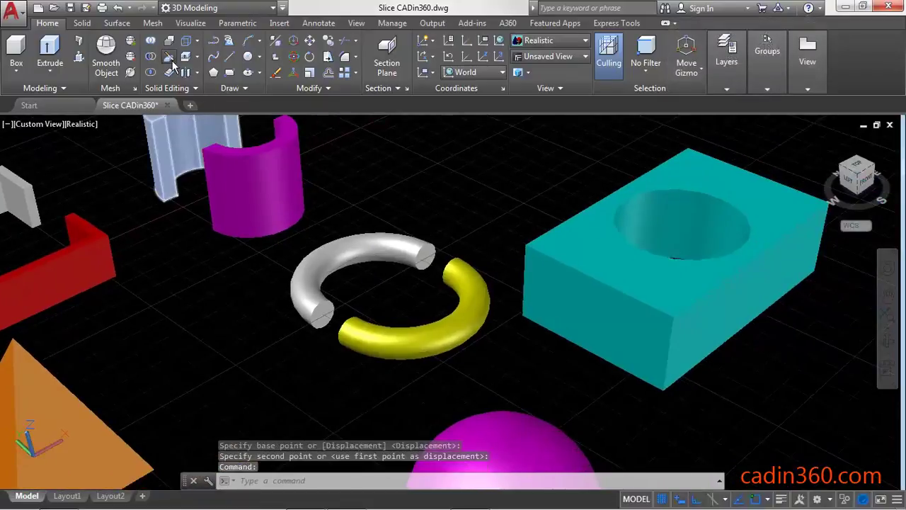
Slice the cyan holed block diagonally between two opposite corners, keeping both pieces
left_click(173, 62)
left_click(587, 285)
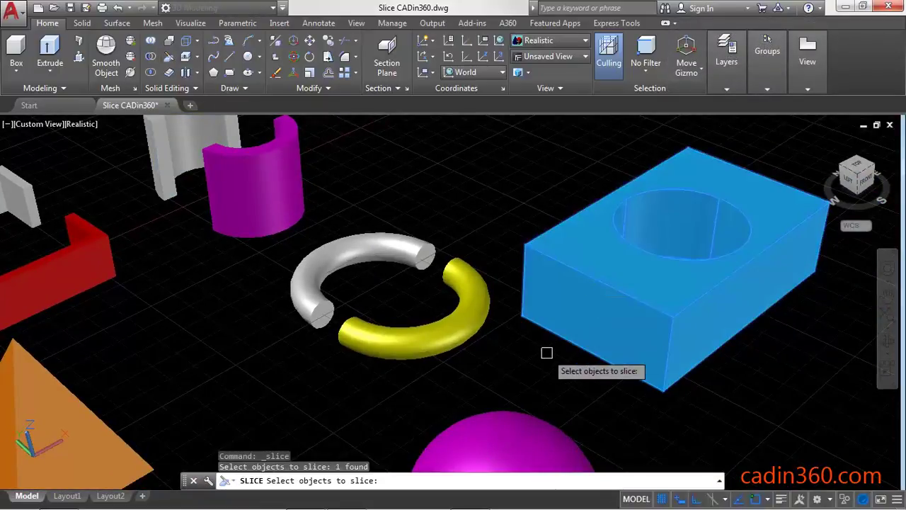
key("Return")
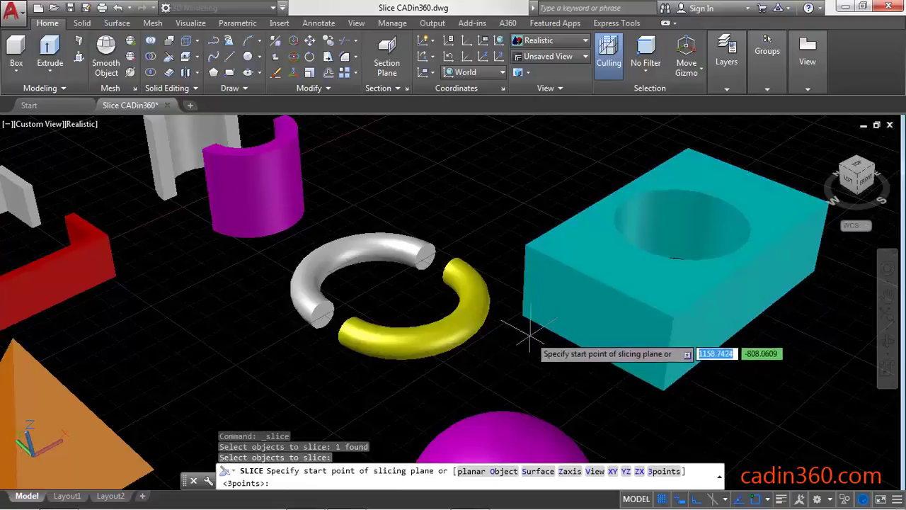
middle_click_drag(541, 352, 375, 354)
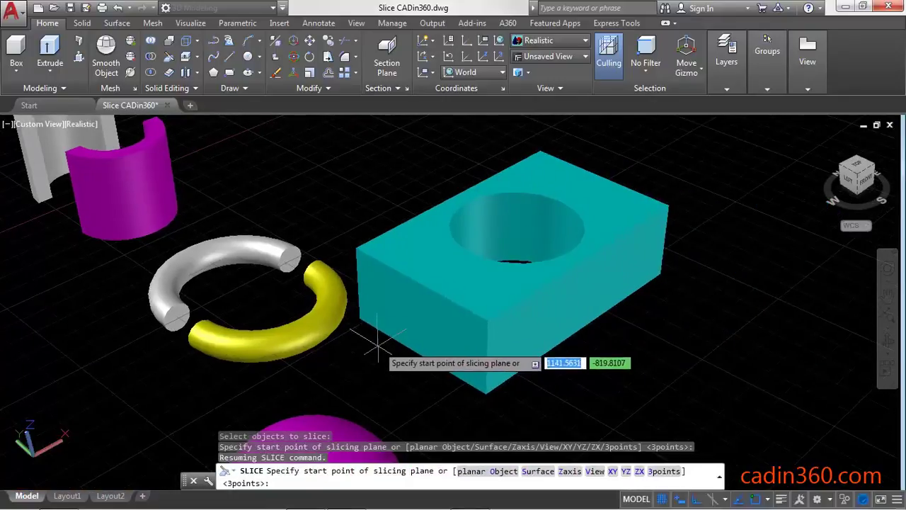
left_click(359, 320)
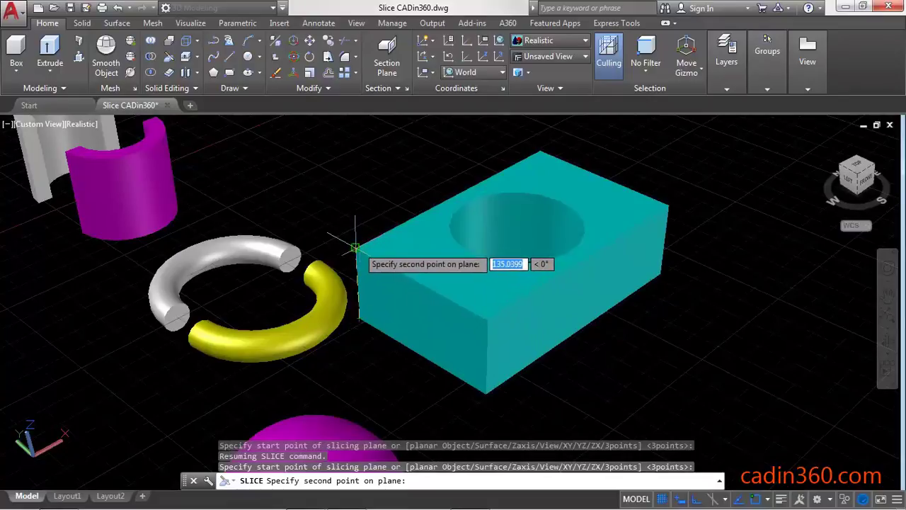
left_click(356, 247)
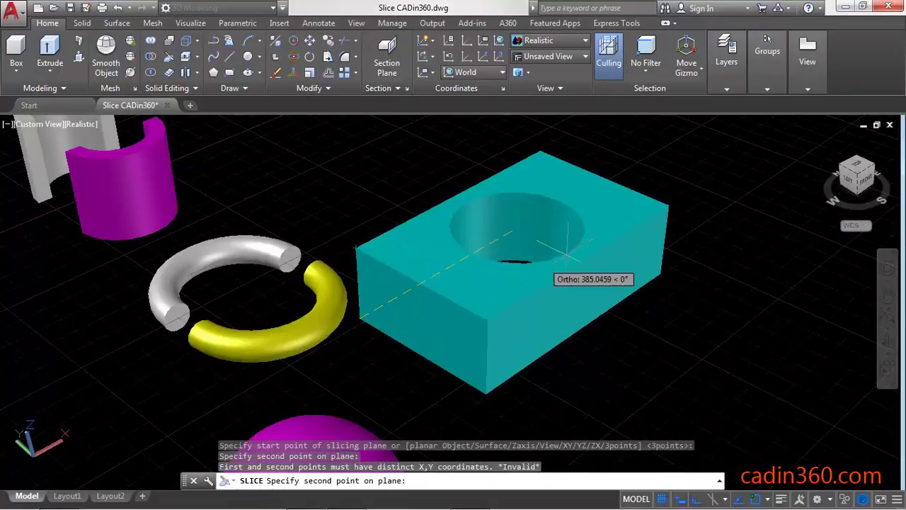
left_click(669, 205)
left_click(724, 197)
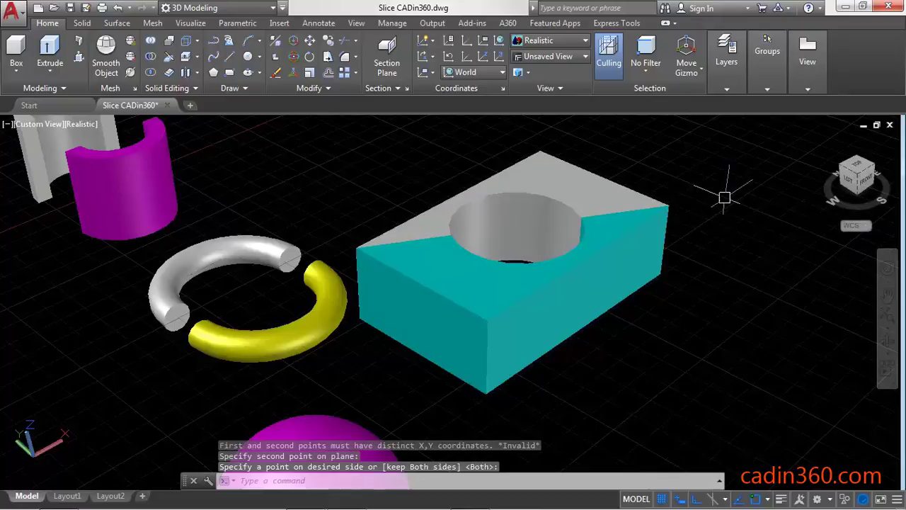
Lift the upper block piece above the lower one
type("m")
key("Return")
left_click(587, 196)
key("Return")
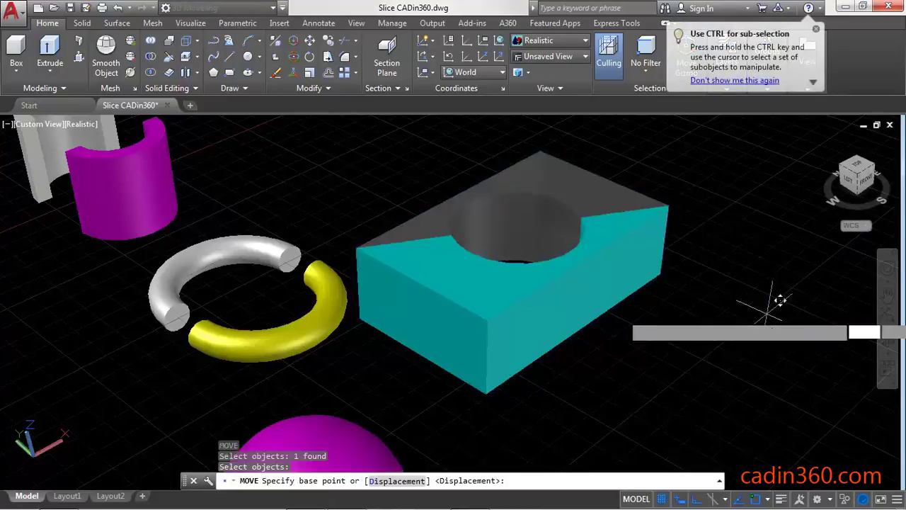
left_click(768, 311)
left_click(750, 242)
Orbit the view to a near-front angle showing all the solids together
scroll(717, 257, "down", 3)
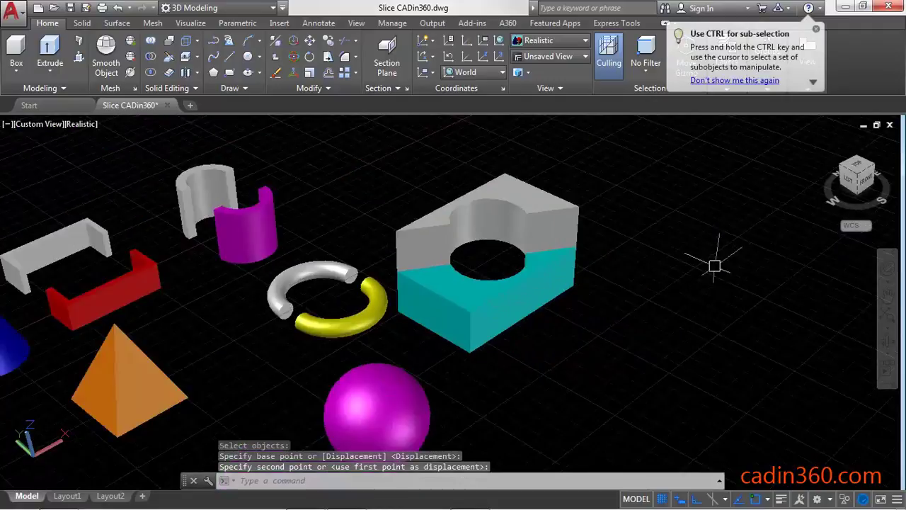
left_click(887, 341)
left_click_drag(761, 313, 817, 311)
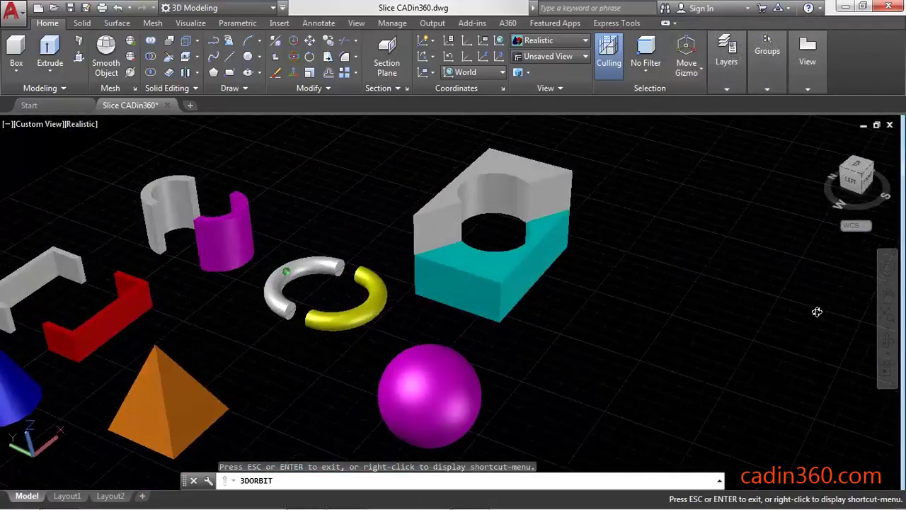
left_click_drag(546, 421, 681, 315)
right_click(681, 315)
left_click(733, 64)
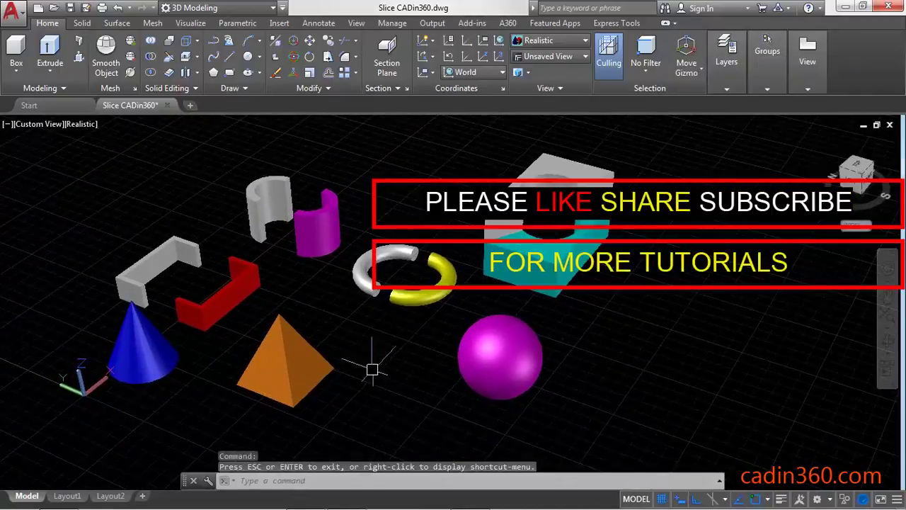
scroll(135, 389, "up", 5)
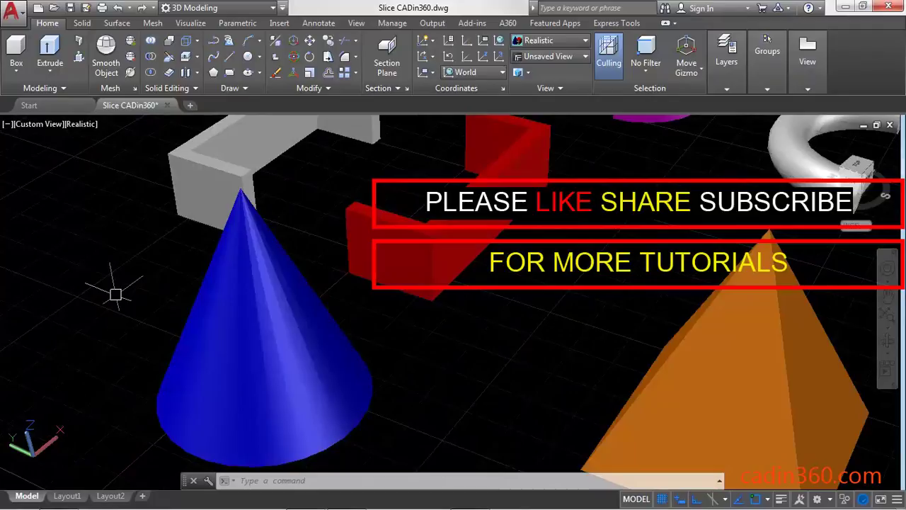
Slice the blue cone from its base to its edge, keeping both halves
left_click(169, 57)
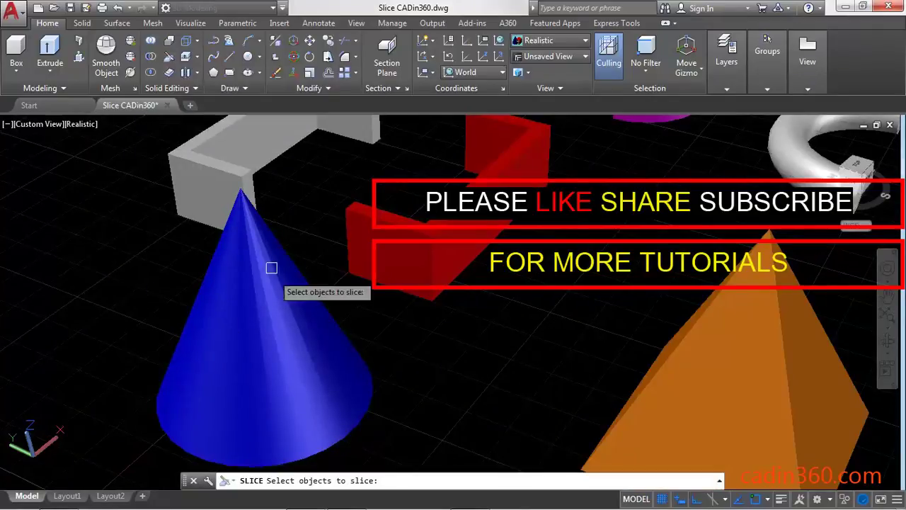
left_click(279, 313)
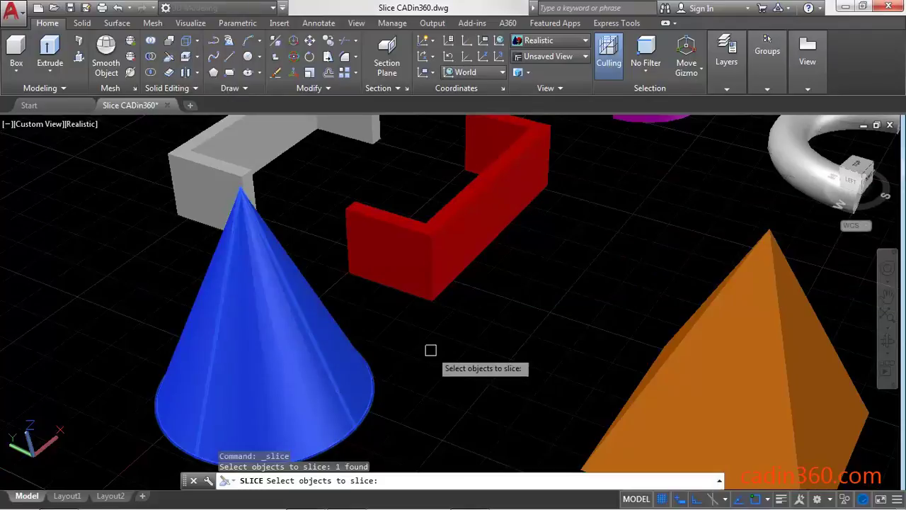
key("Return")
scroll(425, 332, "down", 2)
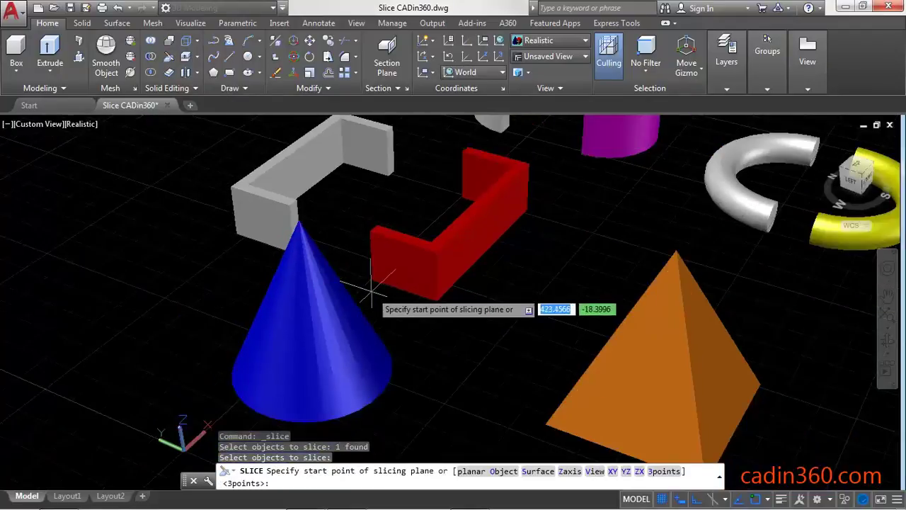
left_click(264, 416)
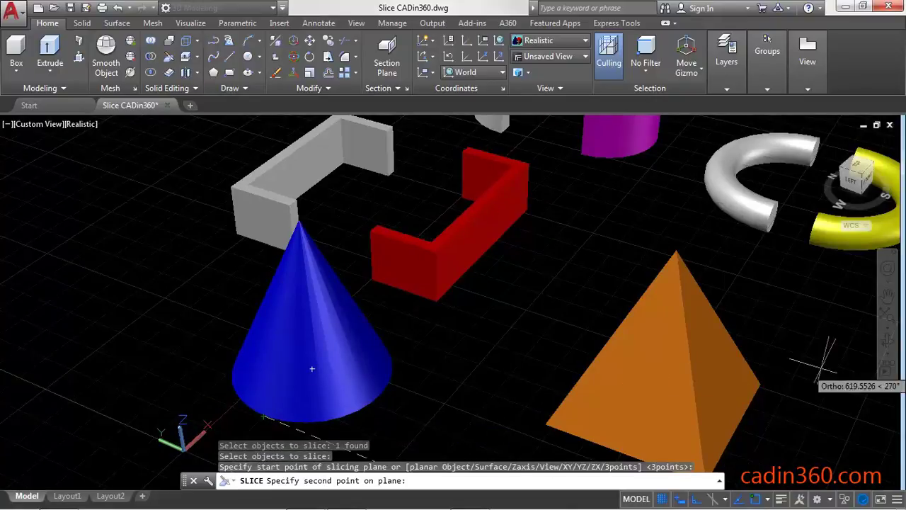
left_click(884, 342)
left_click_drag(538, 298, 375, 281)
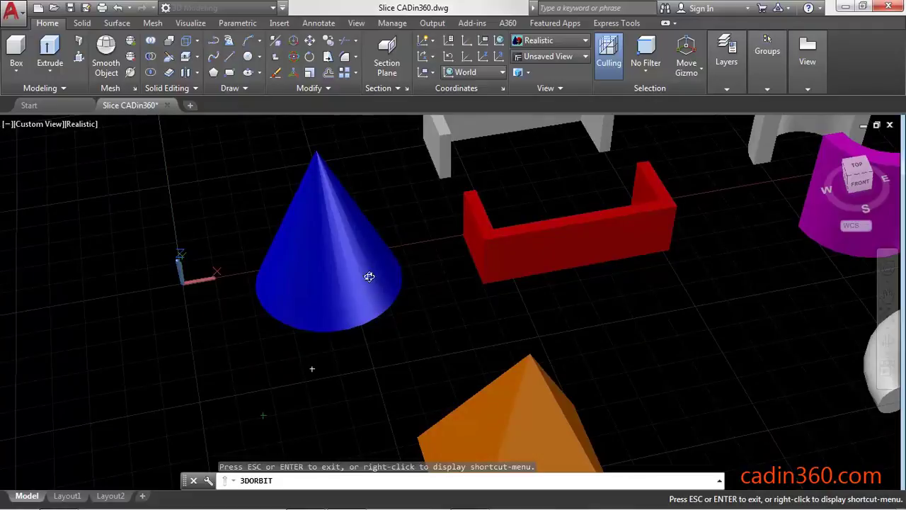
scroll(370, 280, "up", 3)
key("Escape")
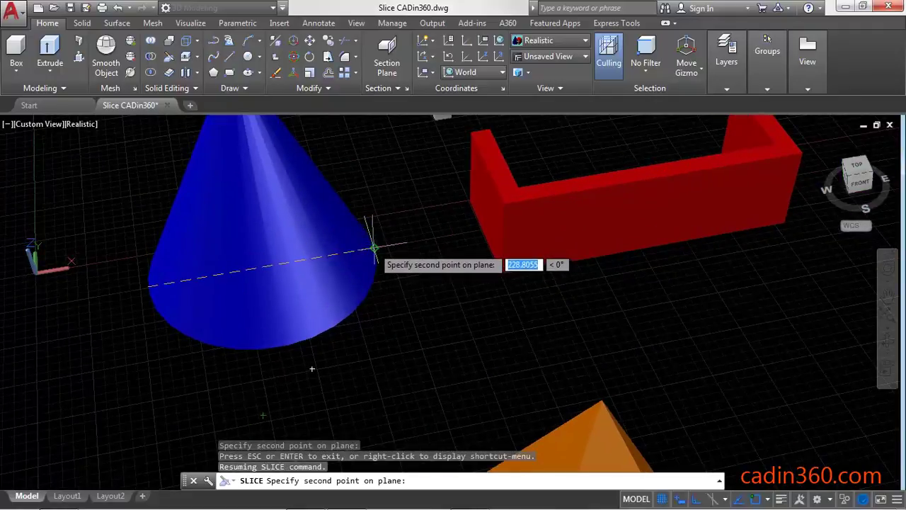
left_click(374, 250)
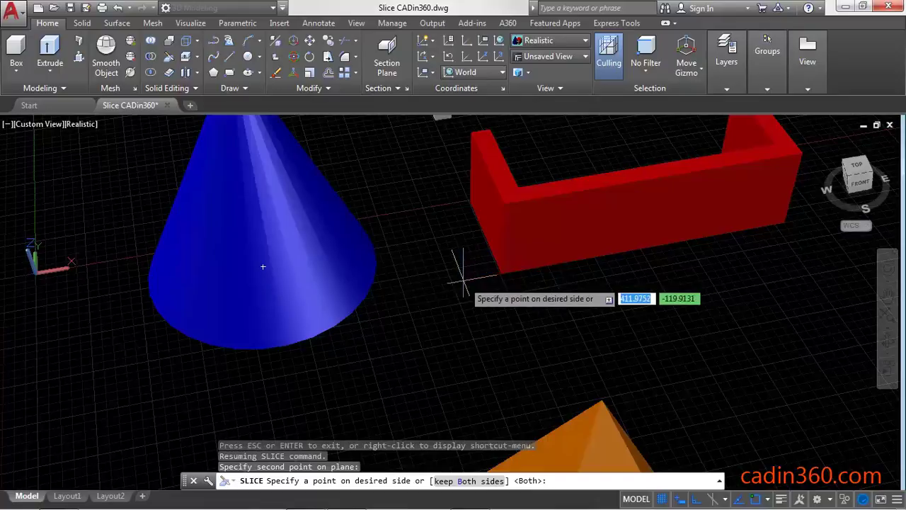
key("Return")
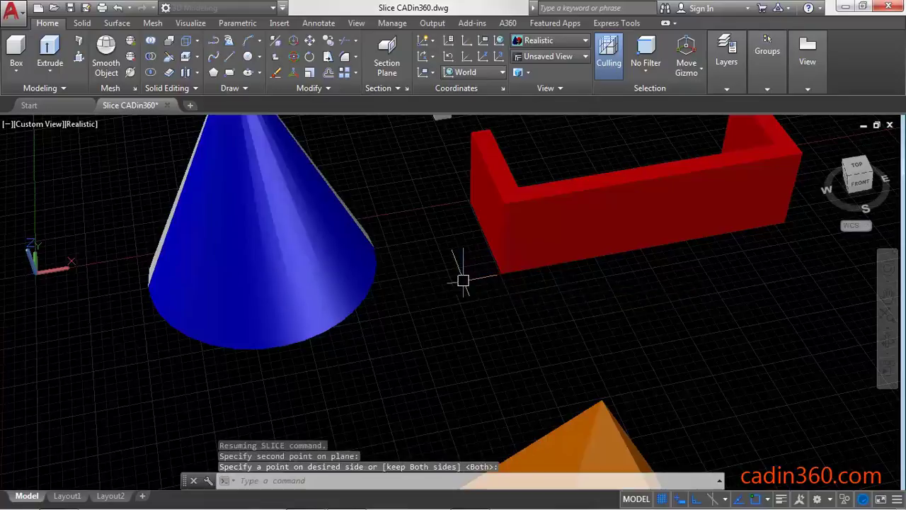
Shift the grey cone half to the left, clear of the blue half
left_click(887, 341)
left_click_drag(581, 348, 624, 331)
right_click(142, 252)
left_click(174, 257)
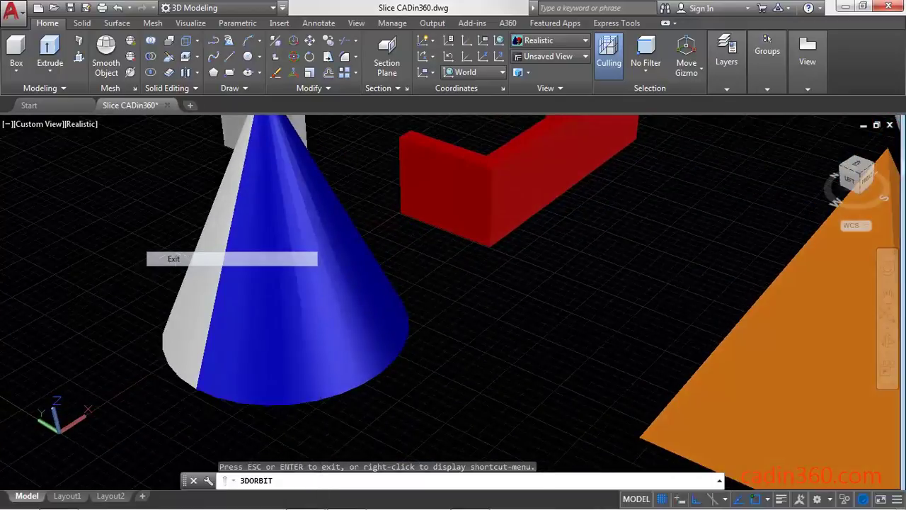
key("Return")
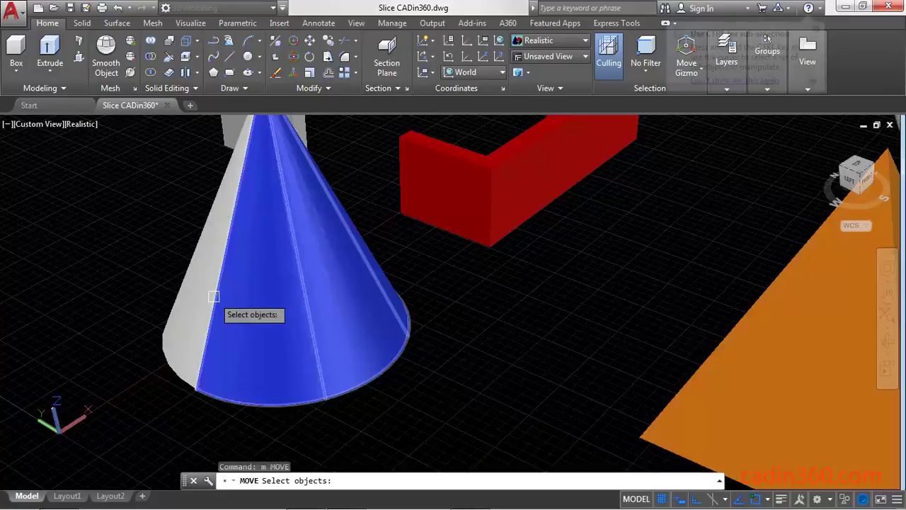
left_click(209, 294)
key("Return")
left_click(88, 329)
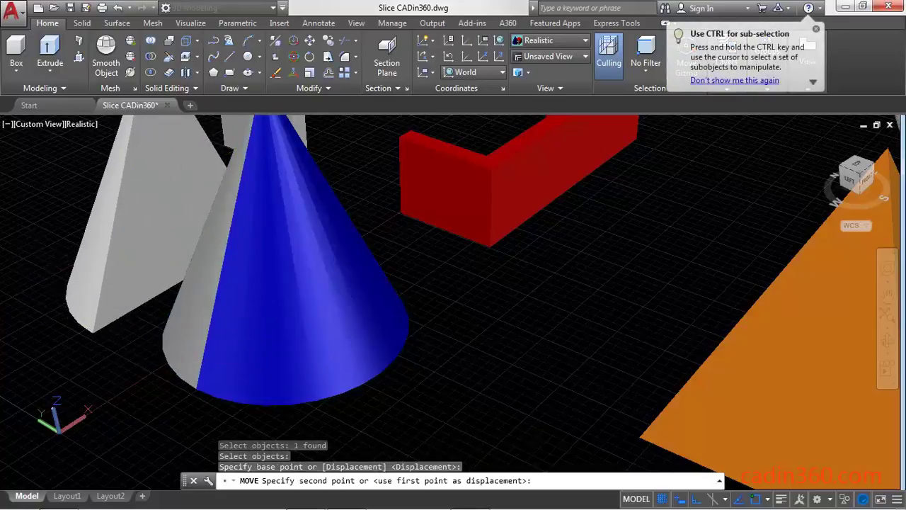
key("Escape")
scroll(363, 269, "down", 5)
middle_click_drag(364, 341, 213, 369, "shift")
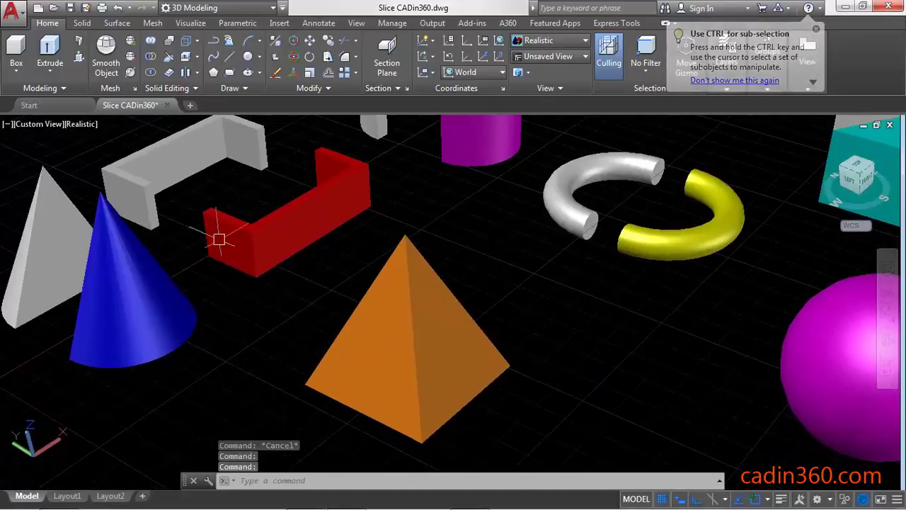
Slice the orange pyramid with a vertical plane through its apex into two halves
left_click(235, 169)
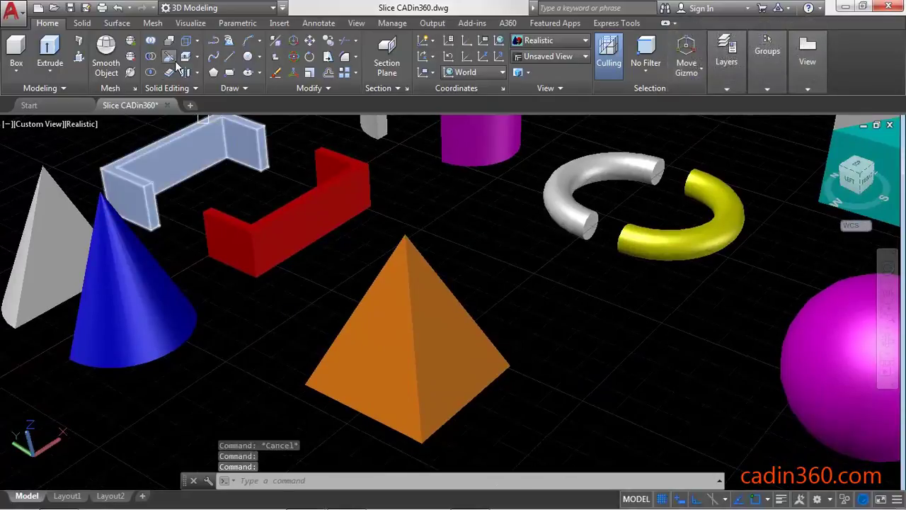
left_click(167, 60)
left_click(424, 330)
key("Return")
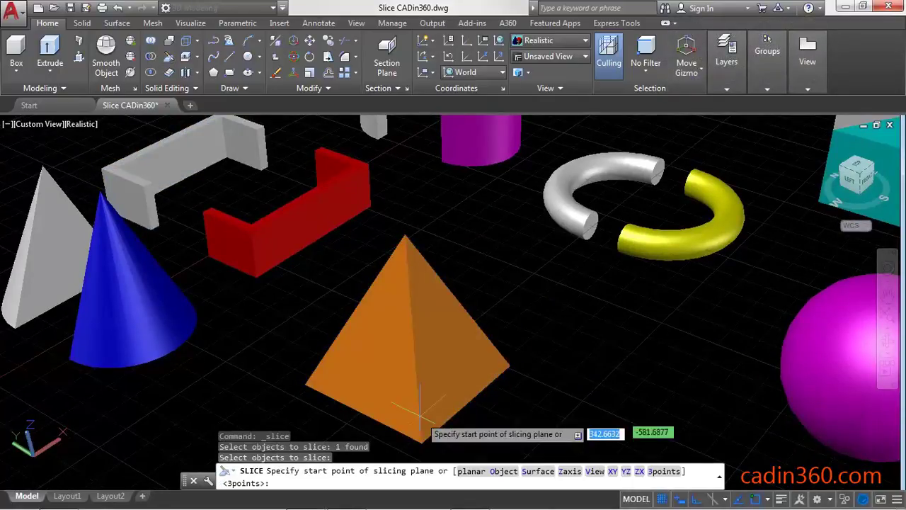
left_click(360, 414)
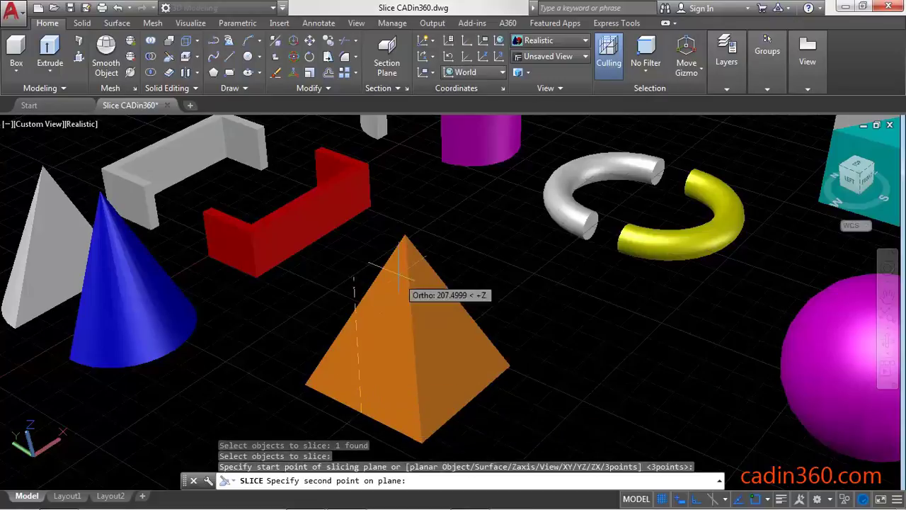
left_click(404, 234)
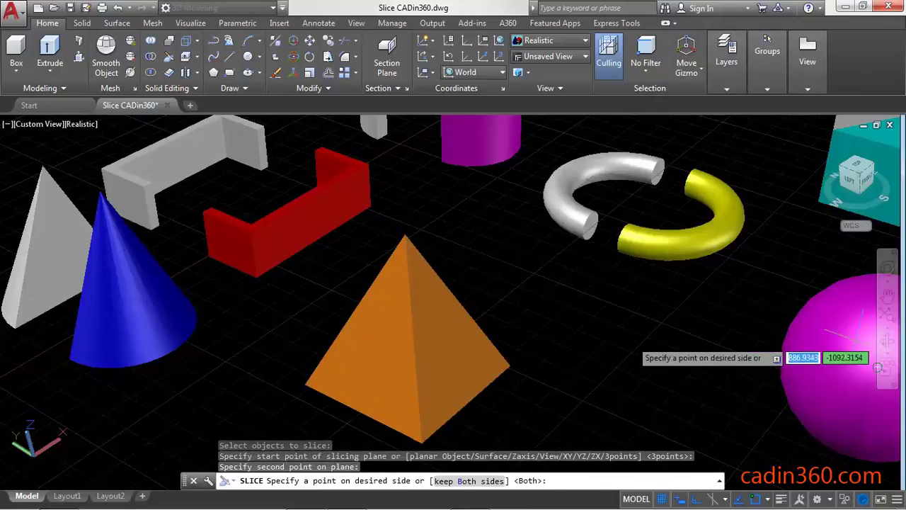
left_click(887, 341)
left_click_drag(698, 319, 431, 303)
right_click(431, 303)
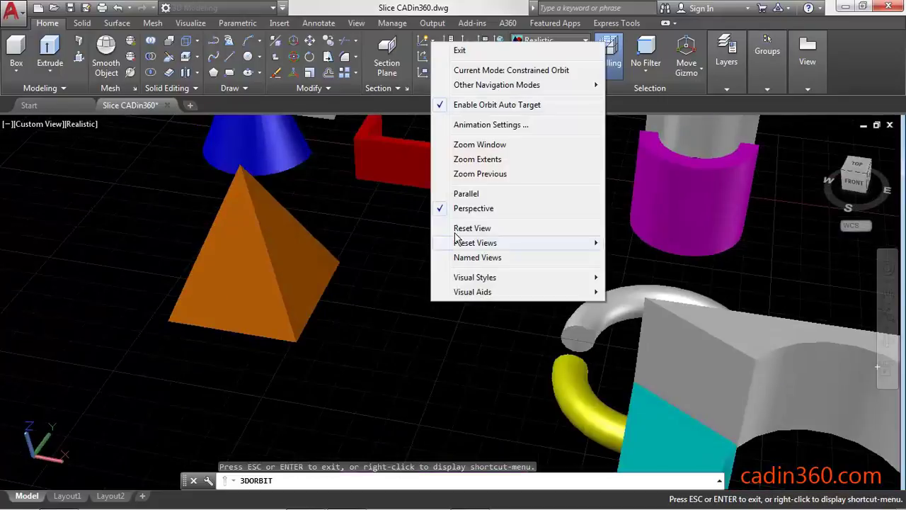
left_click(495, 50)
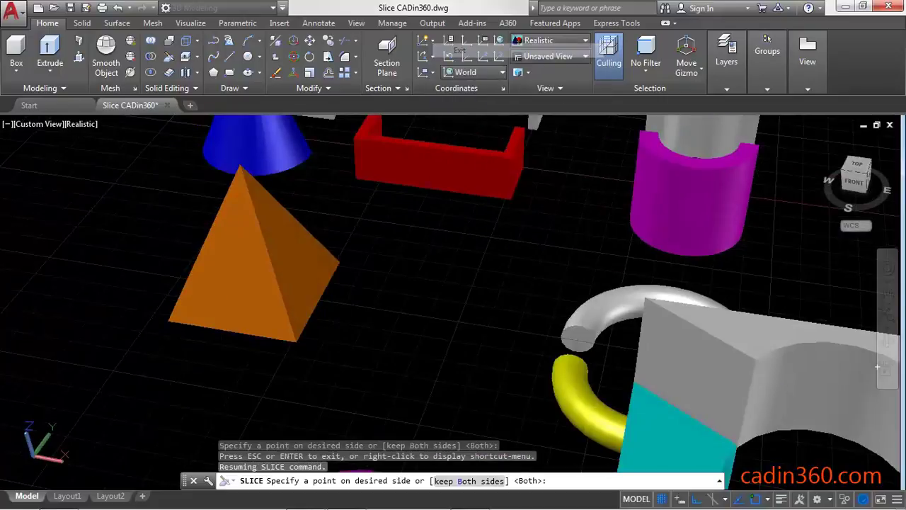
left_click(318, 301)
left_click(388, 280)
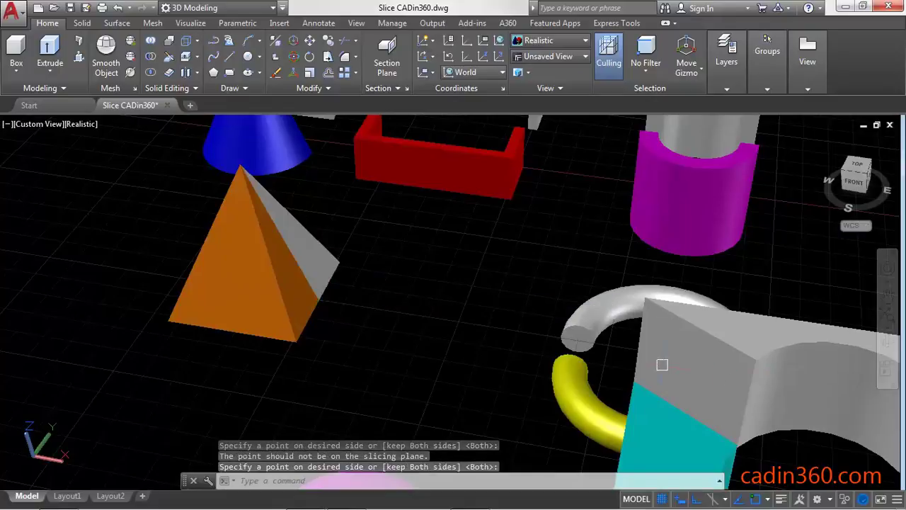
key("Escape")
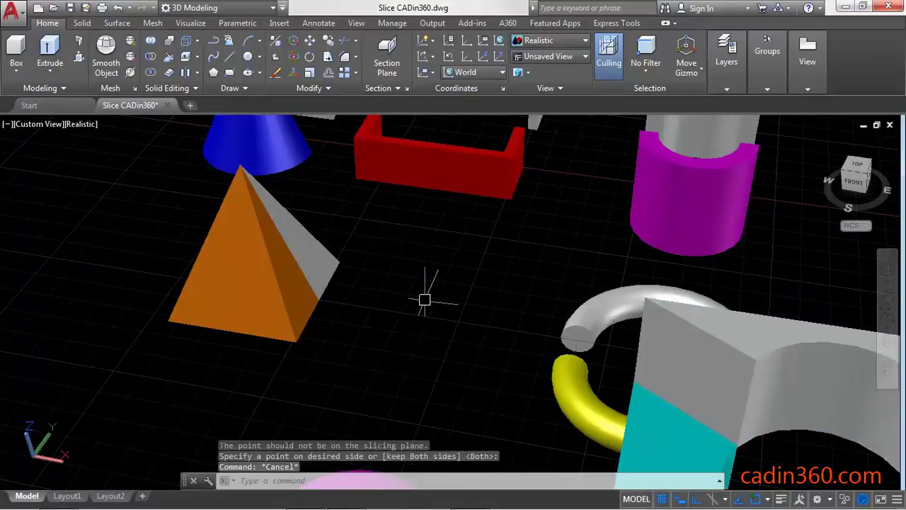
Move the grey pyramid half away from the orange half
type("m")
key("Return")
left_click(248, 293)
key("Return")
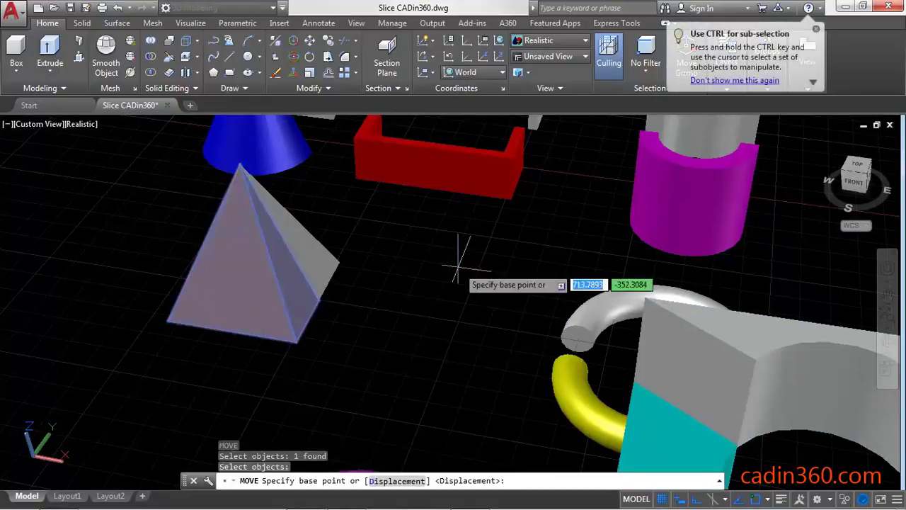
left_click(457, 269)
key("Escape")
Pan and orbit the scene to bring the sphere into view
middle_click_drag(395, 326, 816, 379)
left_click(888, 345)
left_click_drag(511, 280, 457, 253)
middle_click_drag(591, 366, 485, 270)
mouse_move(465, 333)
left_mouse_down()
mouse_move(420, 279)
mouse_move(480, 286)
mouse_move(546, 251)
mouse_move(647, 232)
mouse_move(602, 328)
mouse_move(581, 348)
mouse_move(451, 342)
left_mouse_up()
Slice the magenta sphere through its centre, keeping both halves
key("Escape")
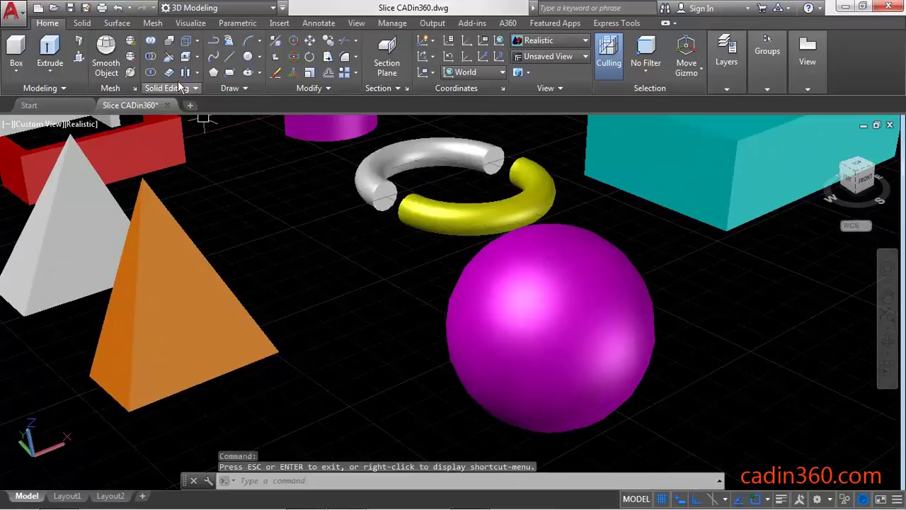
left_click(171, 56)
left_click(548, 285)
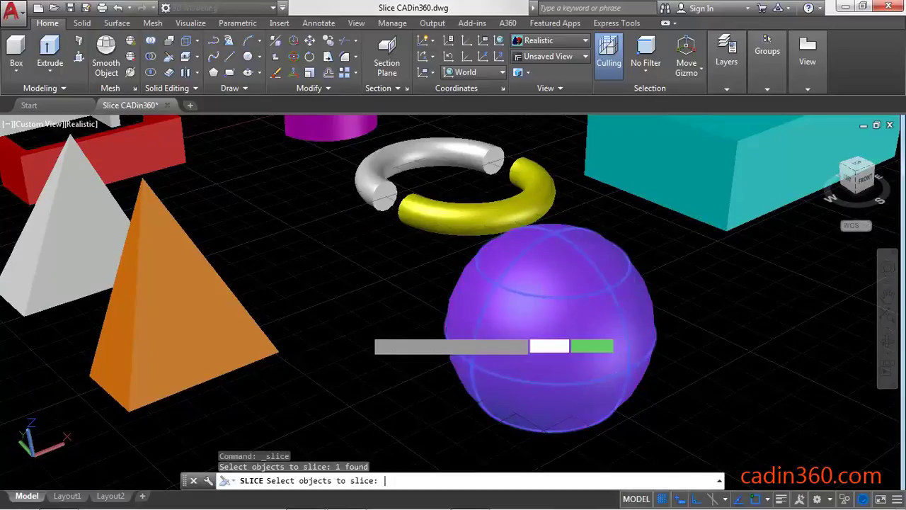
key("Return")
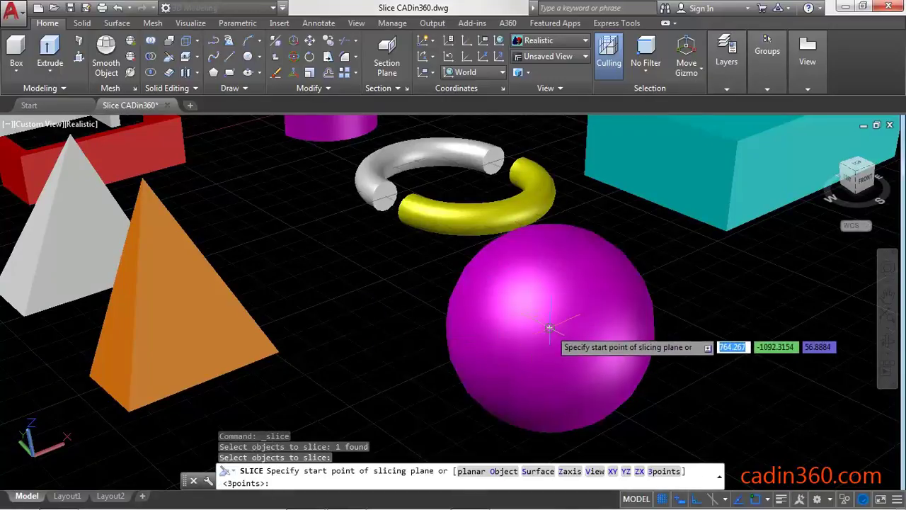
left_click(550, 327)
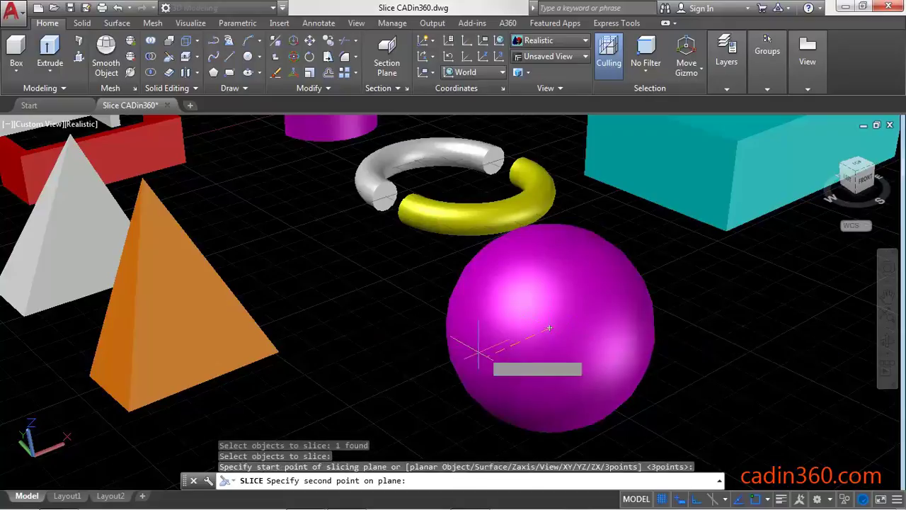
left_click(374, 370)
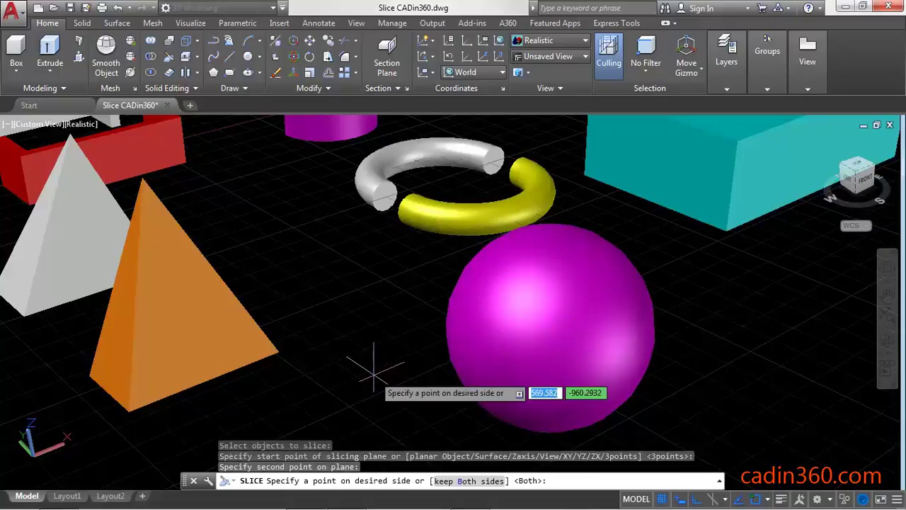
key("Return")
Move the grey sphere half to the lower right of the magenta half
type("m")
key("Return")
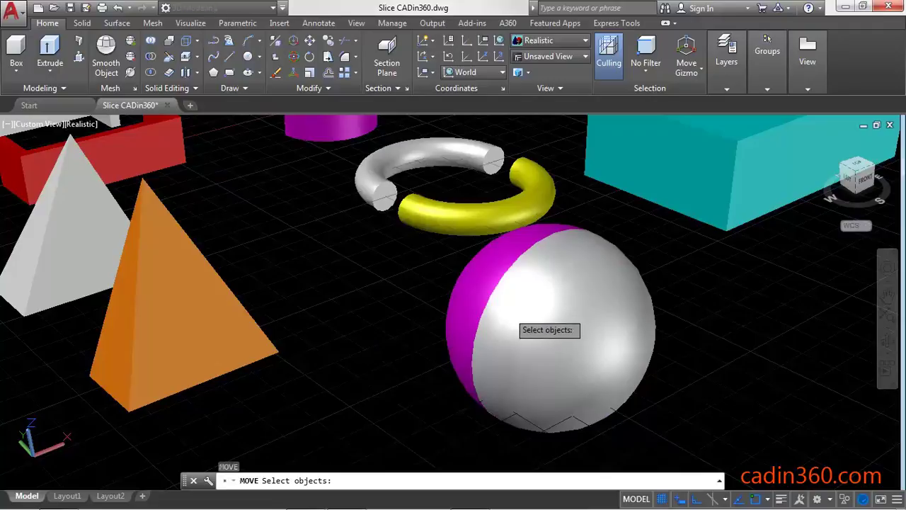
left_click(588, 347)
key("Return")
left_click(722, 291)
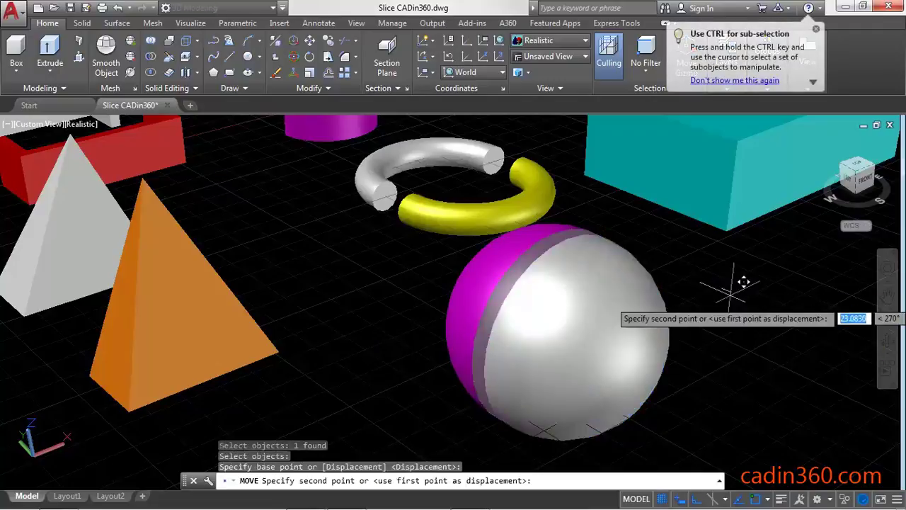
left_click(814, 344)
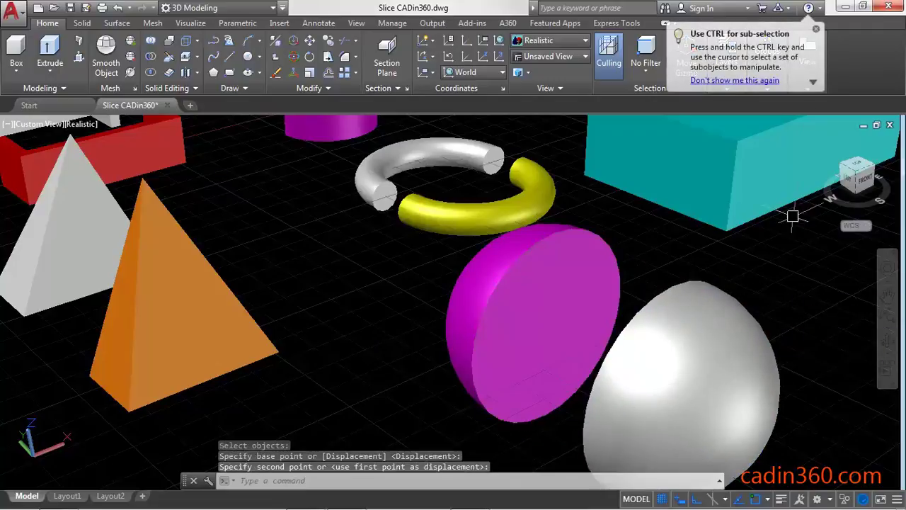
left_click(817, 31)
scroll(699, 294, "down", 5)
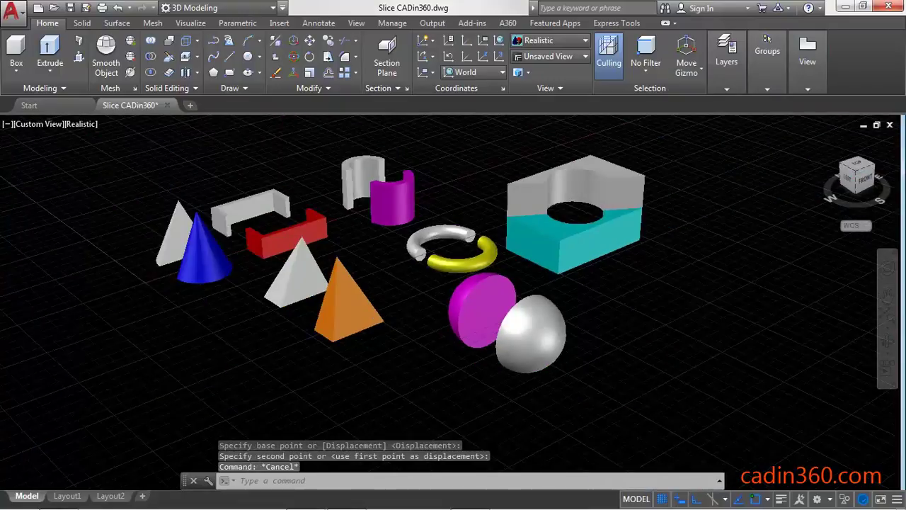
scroll(667, 333, "up", 2)
left_click(889, 342)
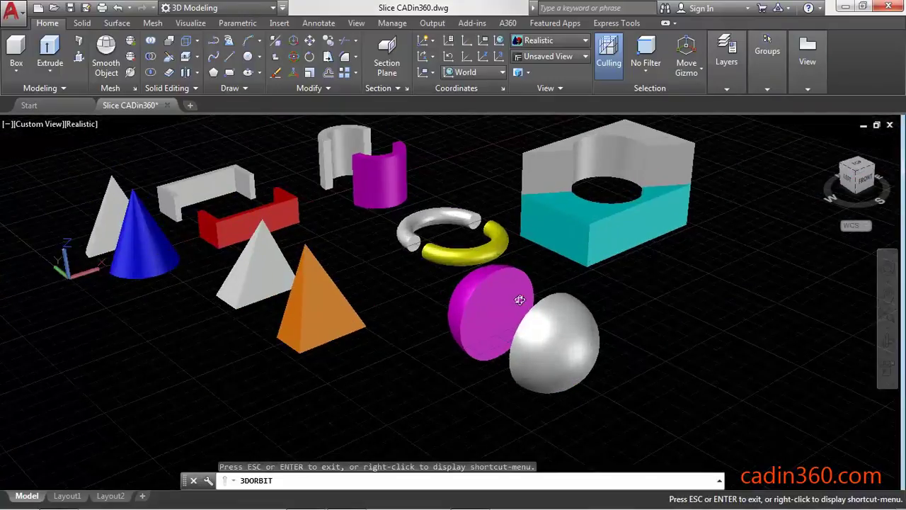
mouse_move(588, 291)
left_mouse_down()
mouse_move(607, 301)
mouse_move(627, 293)
mouse_move(633, 265)
mouse_move(639, 297)
mouse_move(572, 292)
left_mouse_up()
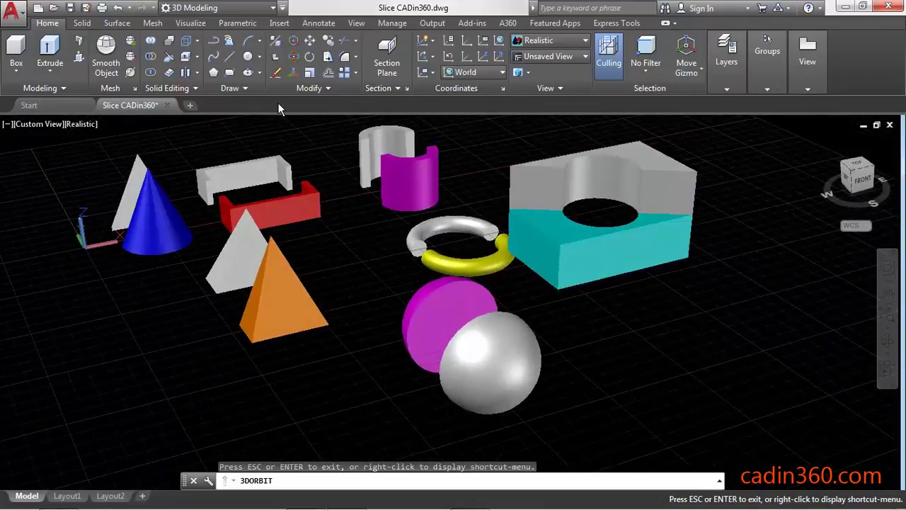